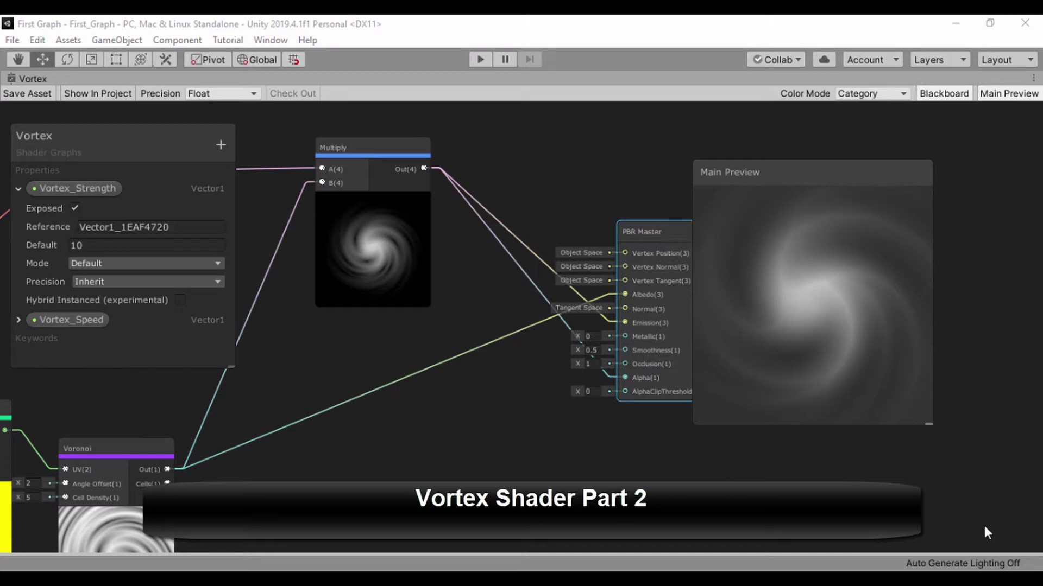
middle_click_drag(477, 196, 406, 284)
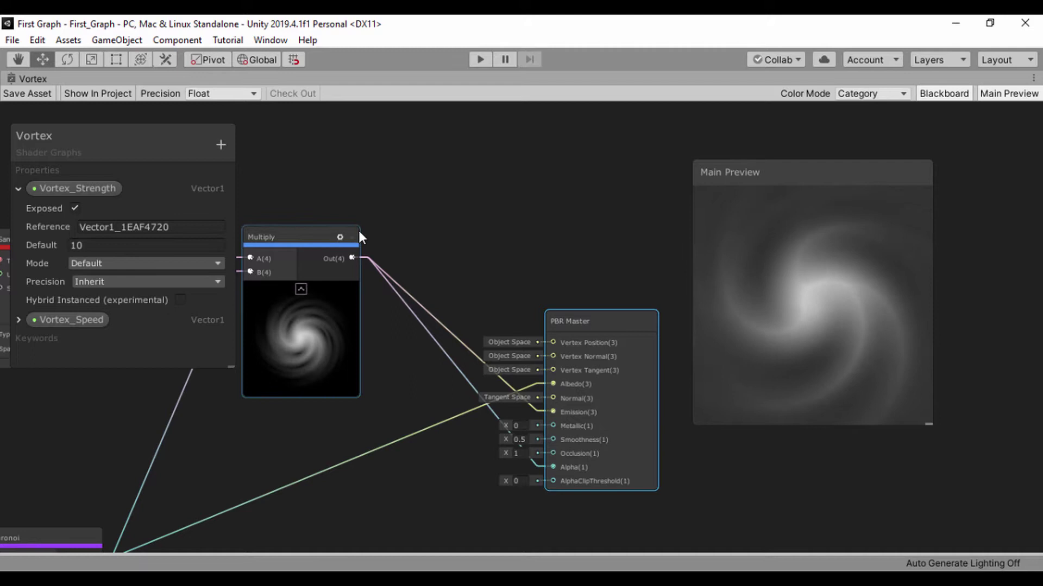
left_click(418, 228)
key("space")
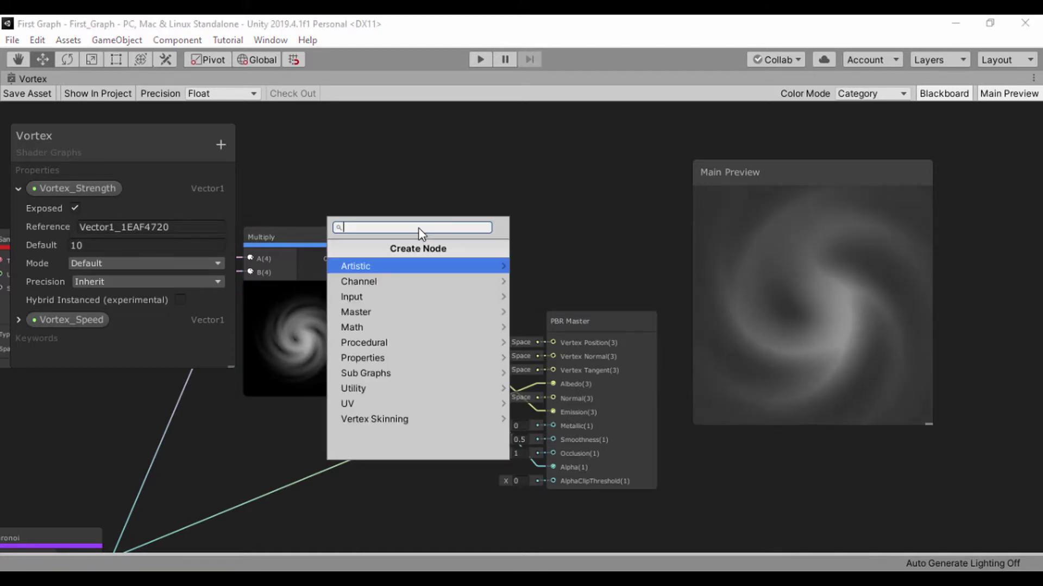
left_click(196, 144)
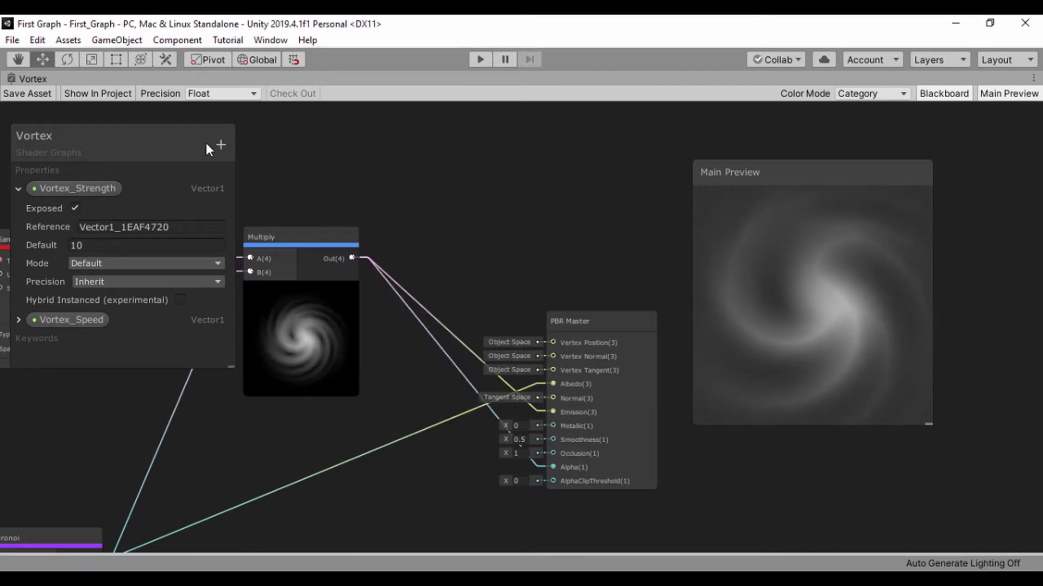
Add a Color property named Vortex_Color to the shader graph's properties.
left_click(219, 144)
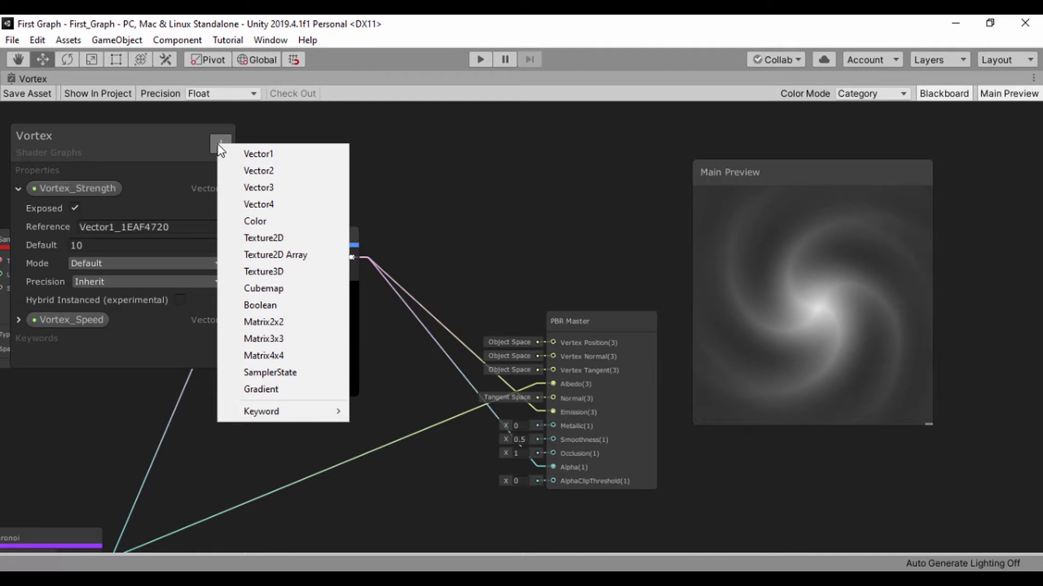
left_click(255, 220)
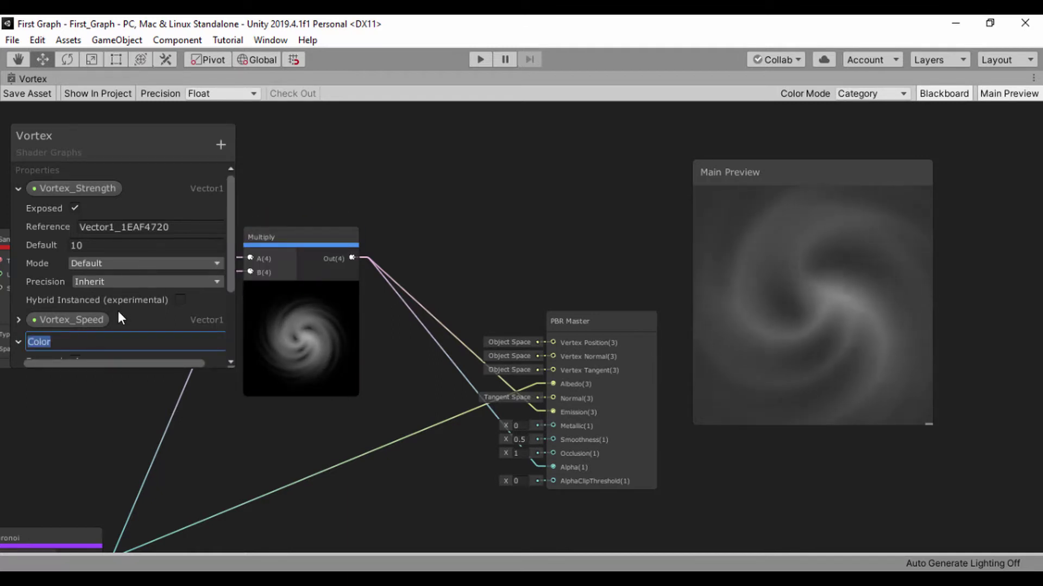
type("Vorte")
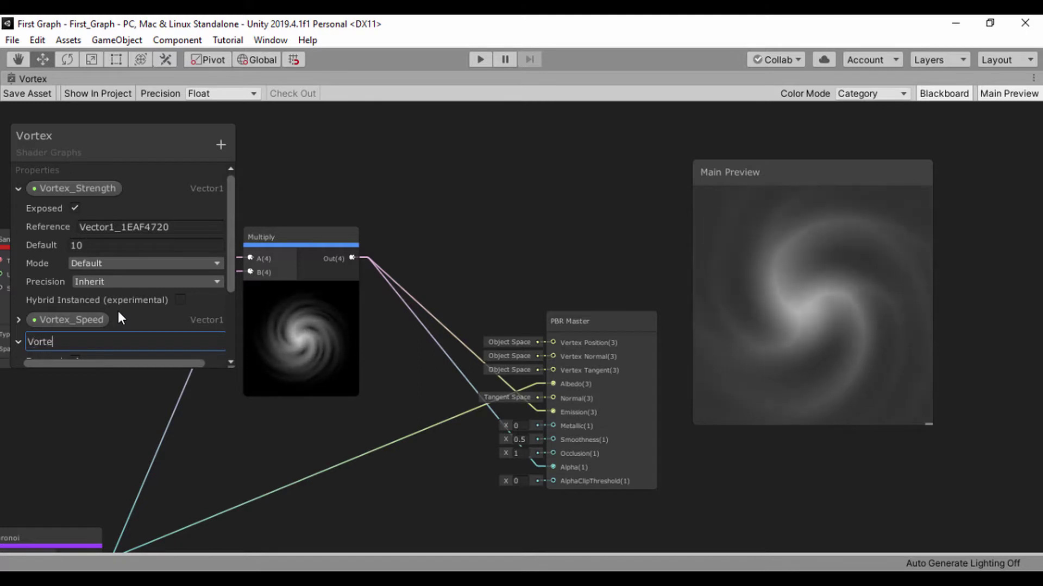
type("x_")
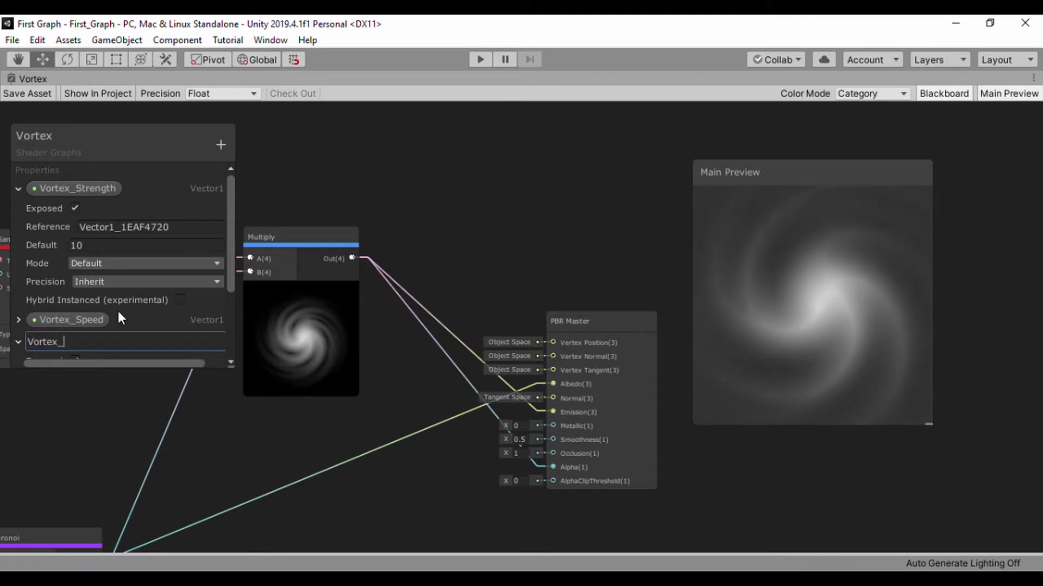
type("Color")
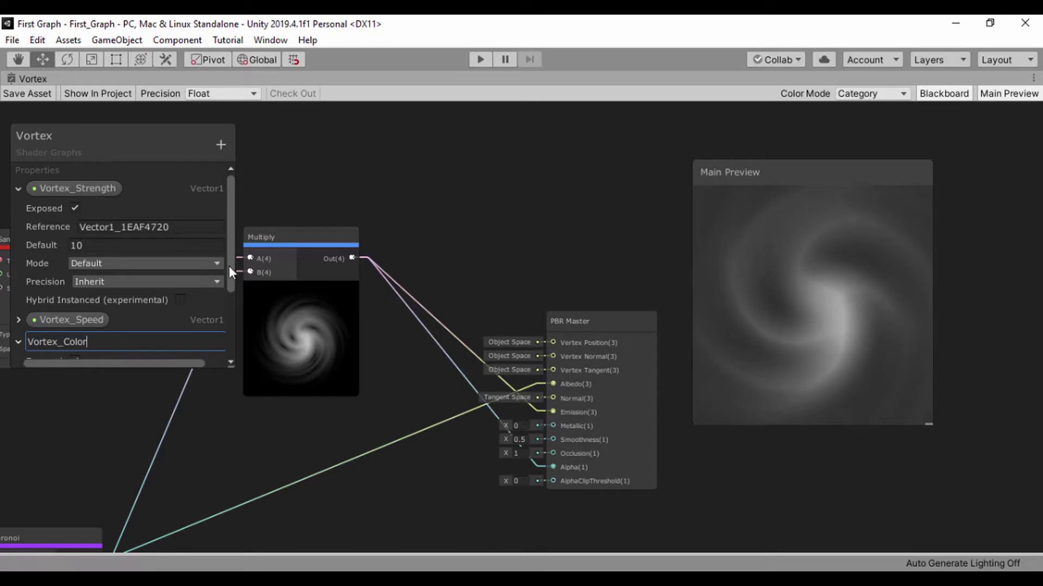
key("Return")
Set the default color of Vortex_Color to a pale green, hex C3ECD6.
left_click_drag(233, 275, 233, 316)
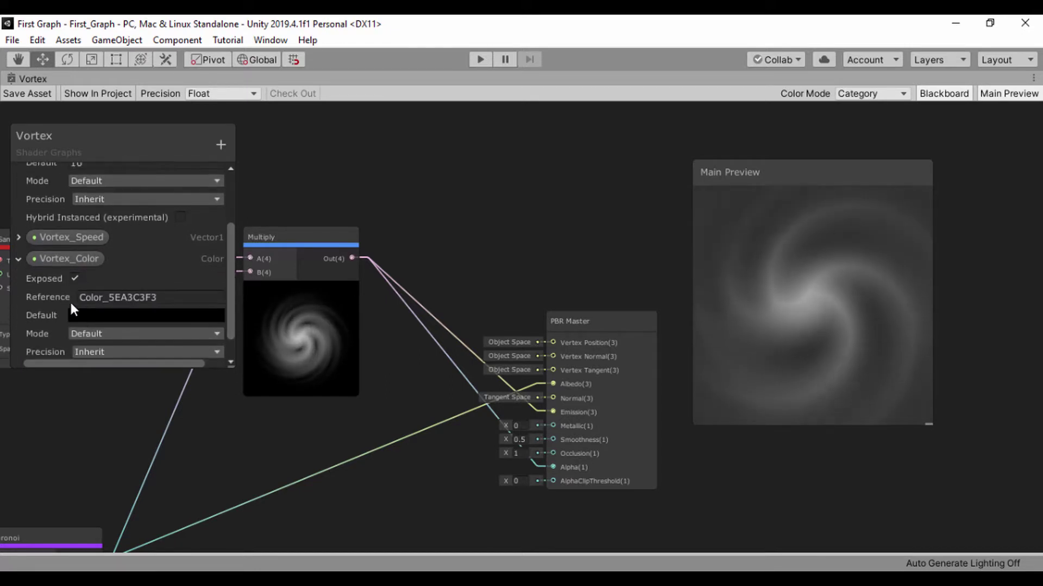
left_click(137, 316)
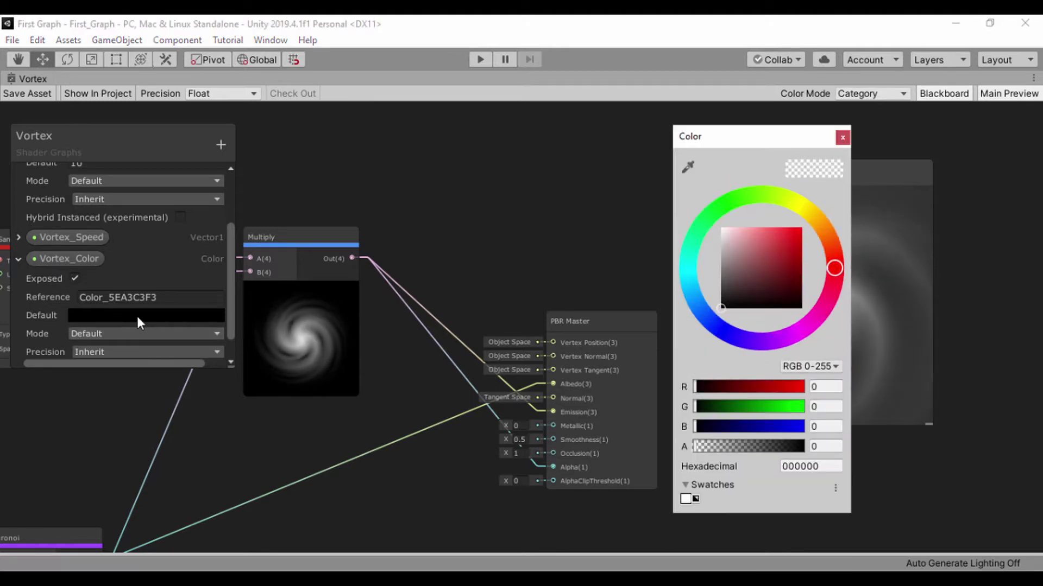
left_click(781, 228)
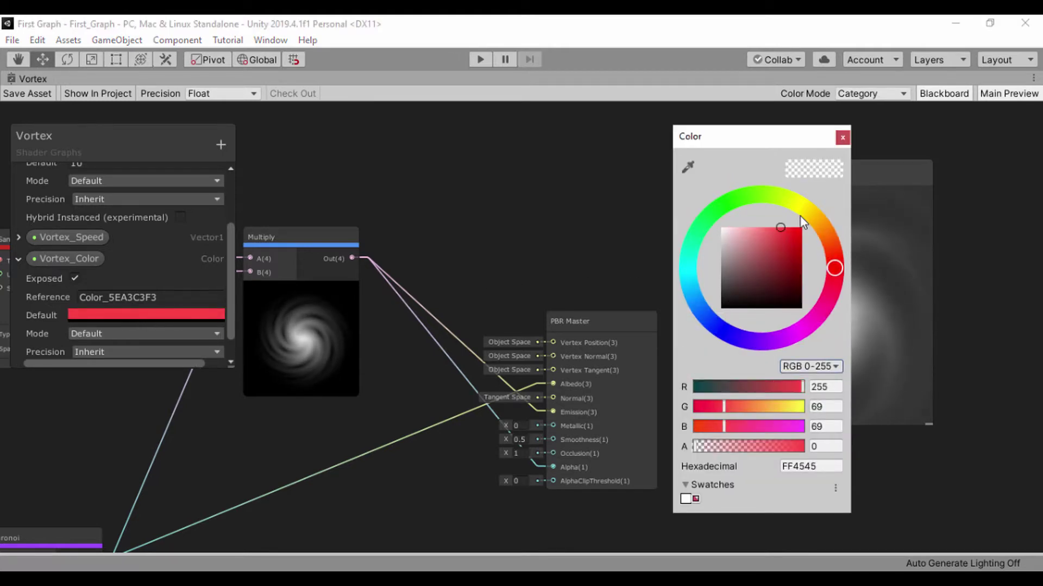
left_click_drag(800, 217, 715, 213)
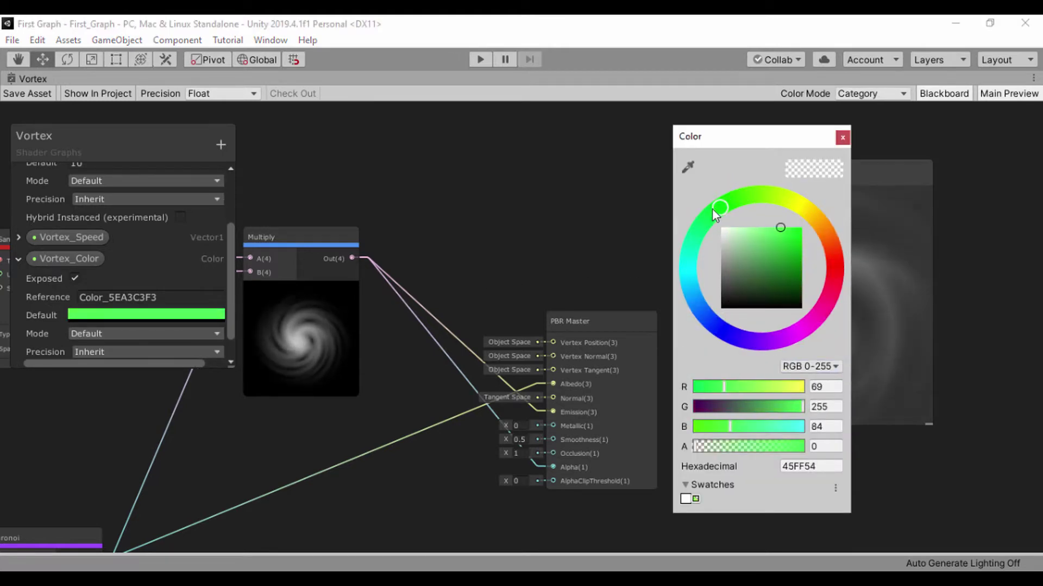
left_click(749, 232)
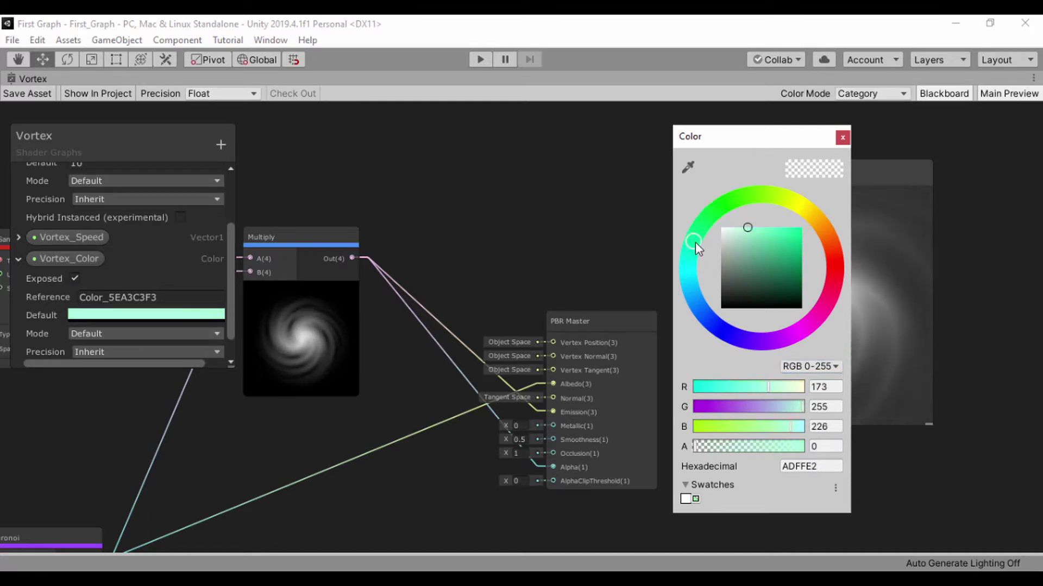
left_click_drag(737, 233, 735, 233)
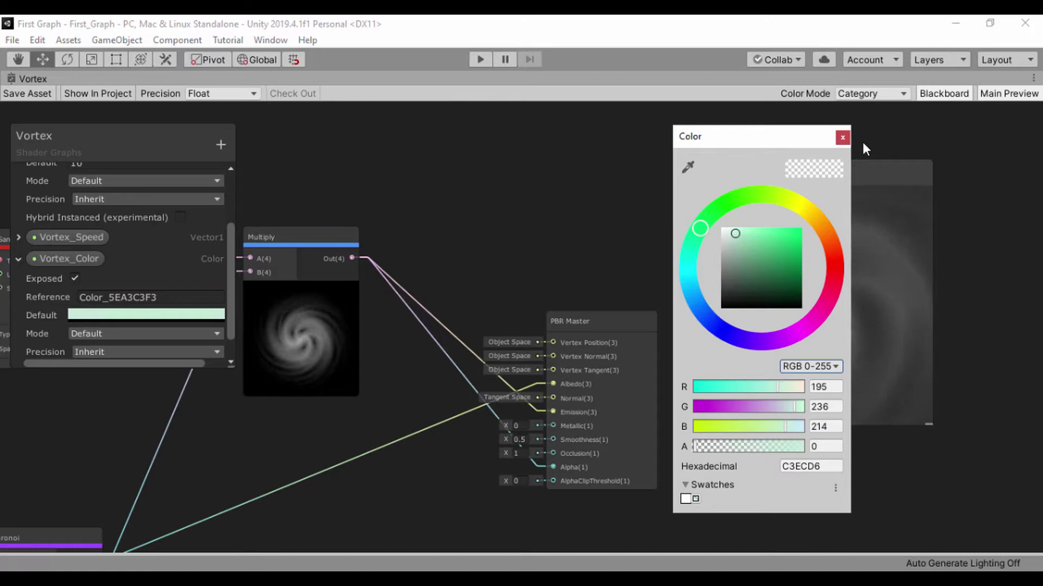
left_click(841, 138)
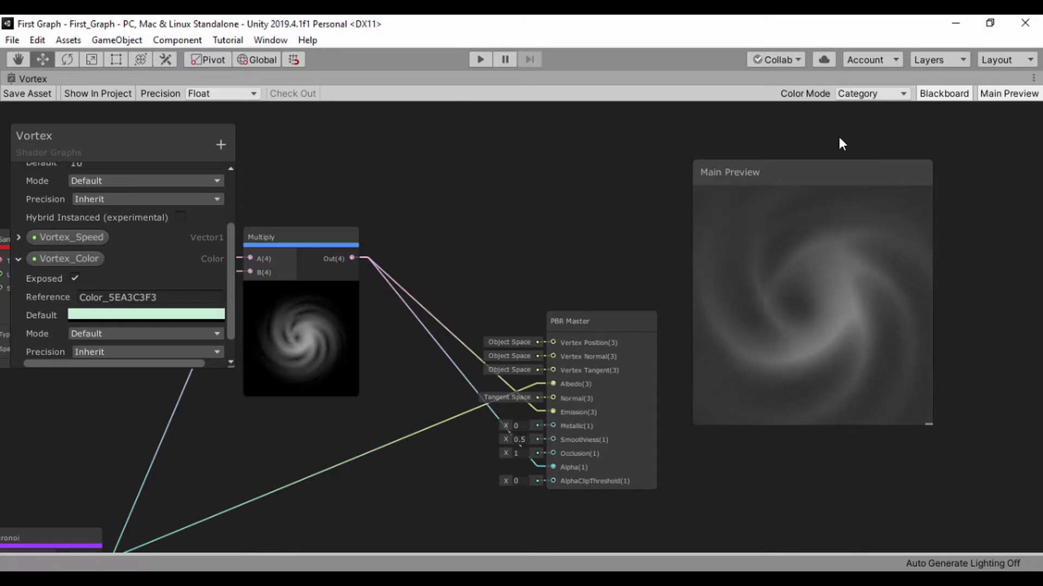
Collapse the Vortex_Color settings and place the property as a node in the graph above the Multiply and PBR Master nodes.
left_click(18, 258)
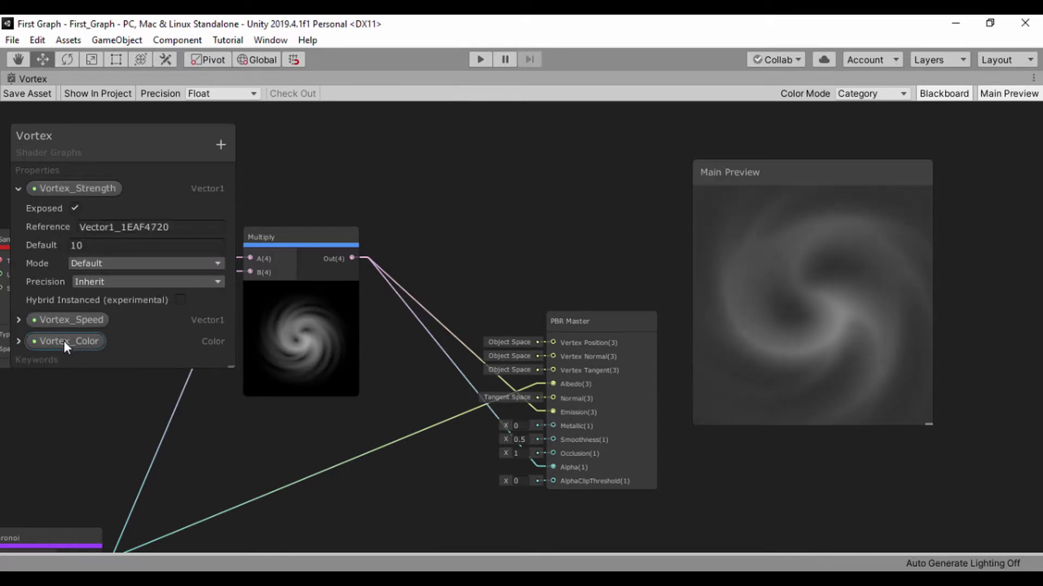
left_click_drag(64, 341, 421, 177)
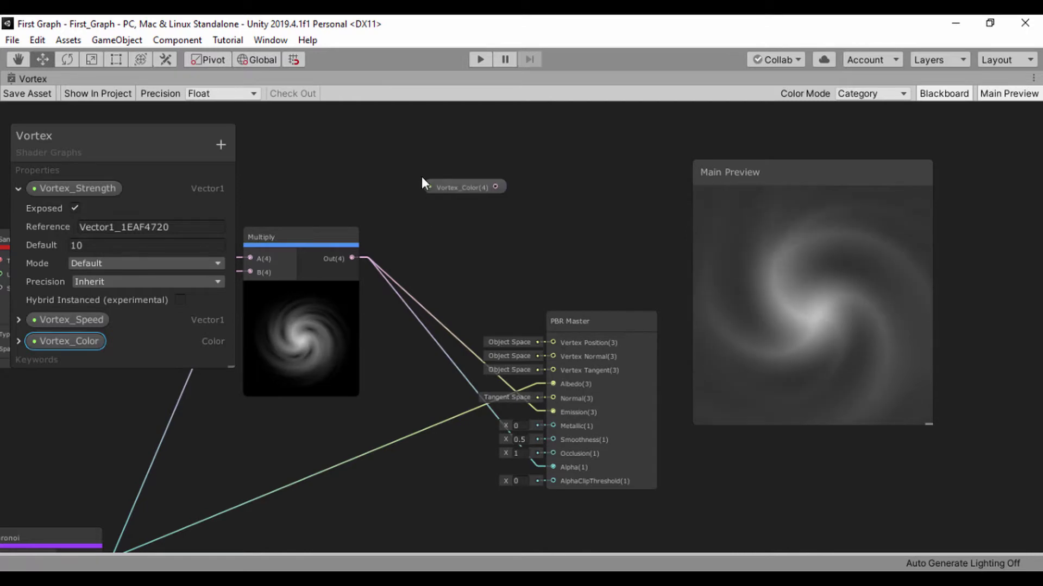
scroll(439, 232, "up", 2)
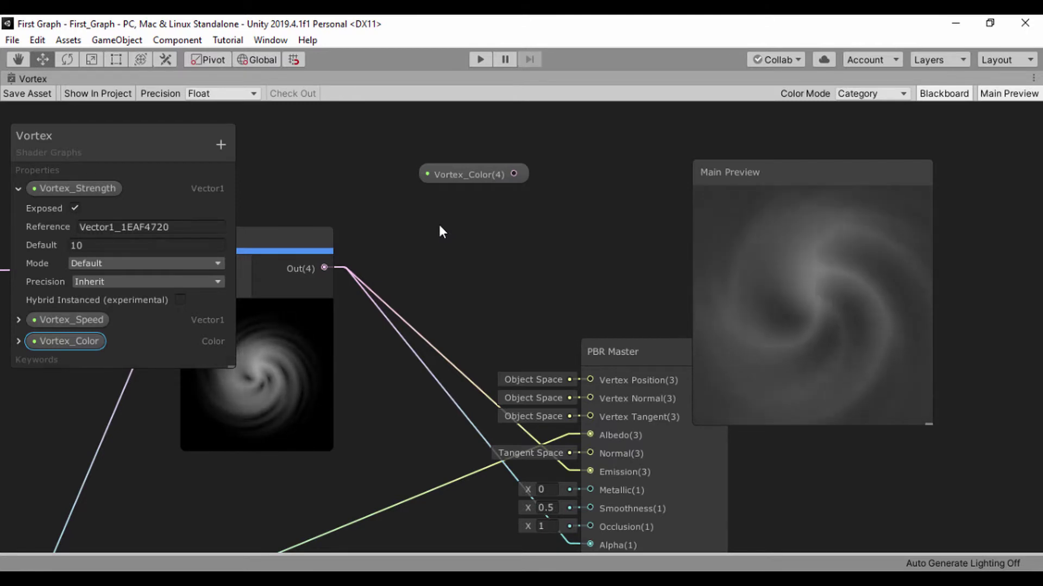
Add a Blend node to the graph between the Multiply and PBR Master nodes.
left_click(440, 231)
key("space")
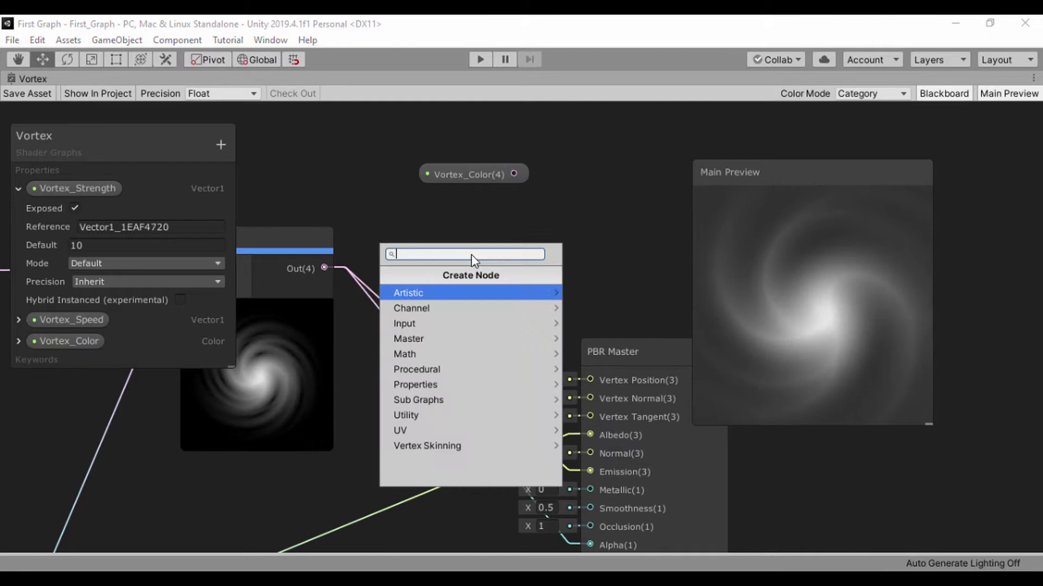
type("blen")
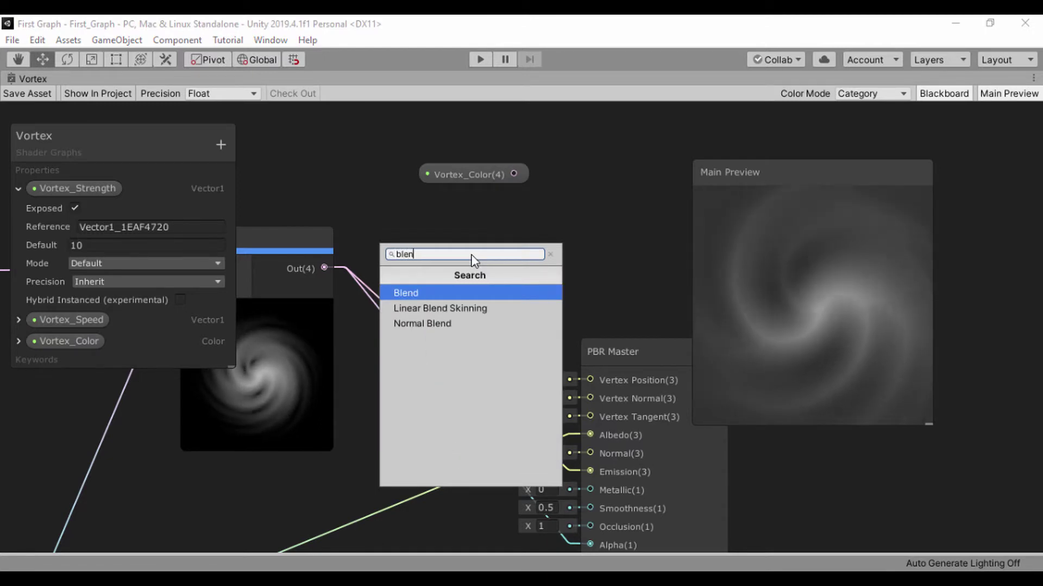
key("Return")
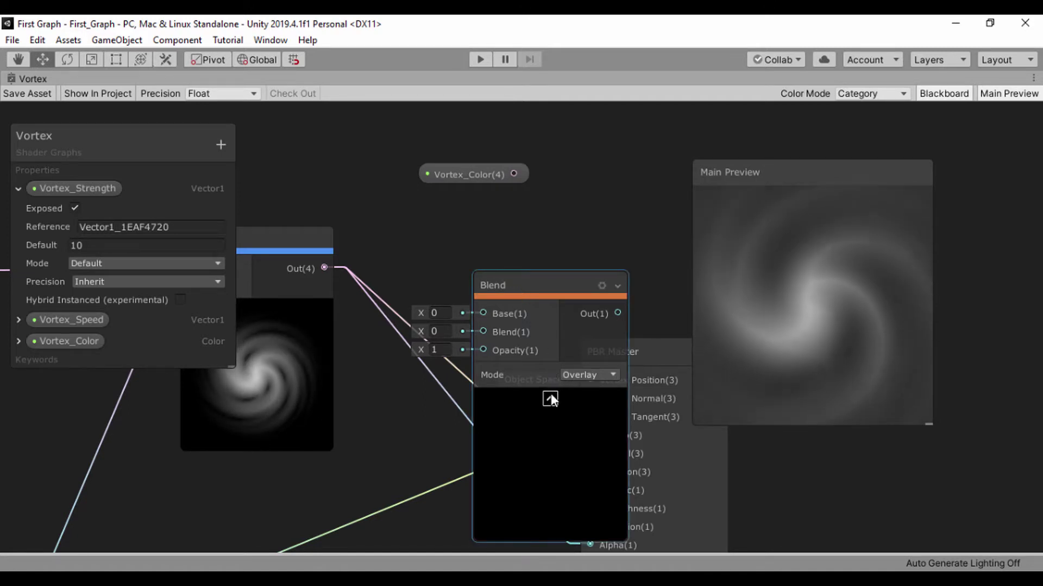
Expand the Vortex_Color property and set its mode to HDR.
left_click(19, 341)
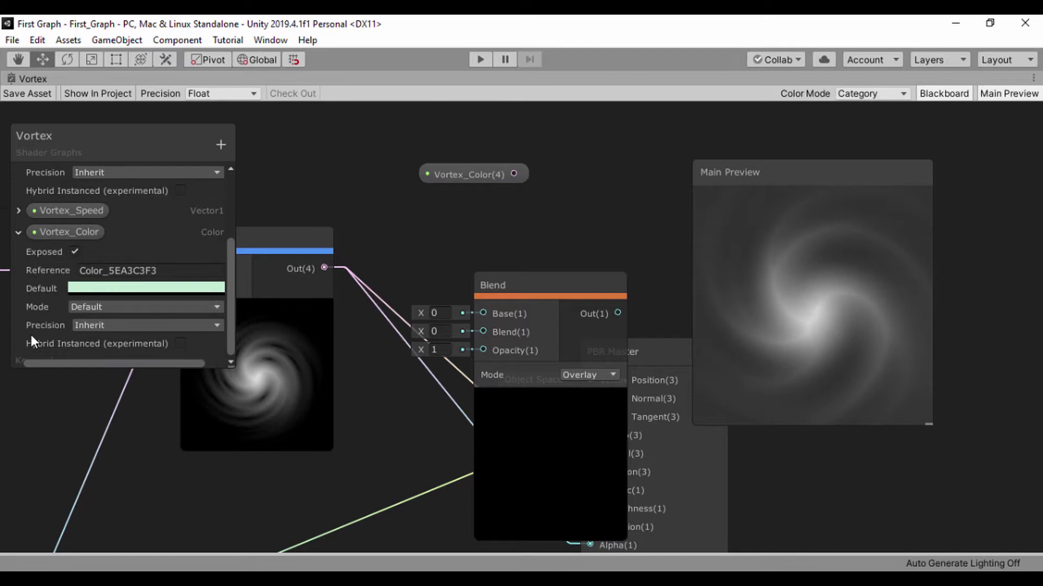
left_click(113, 309)
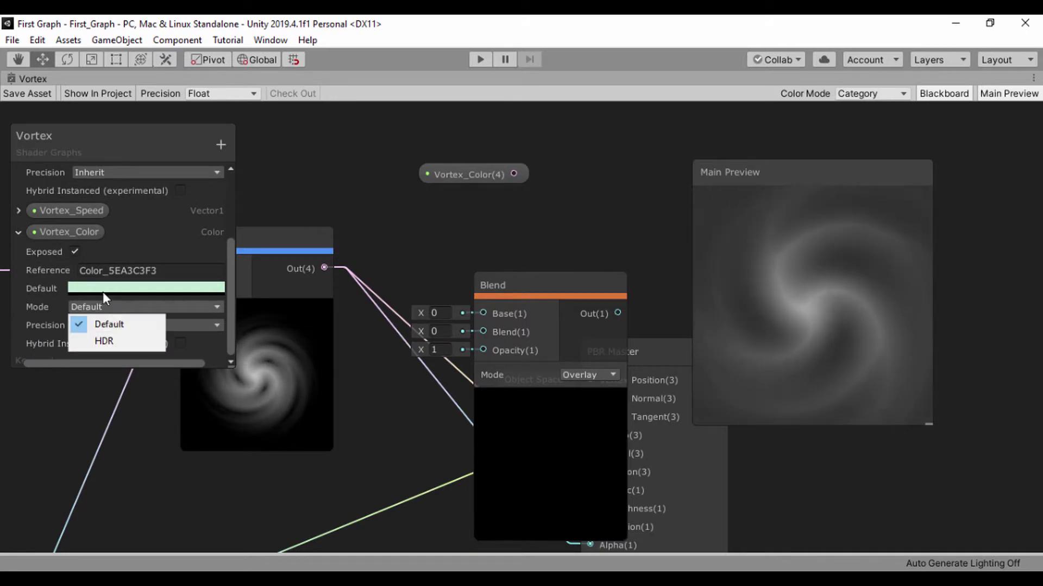
left_click(96, 343)
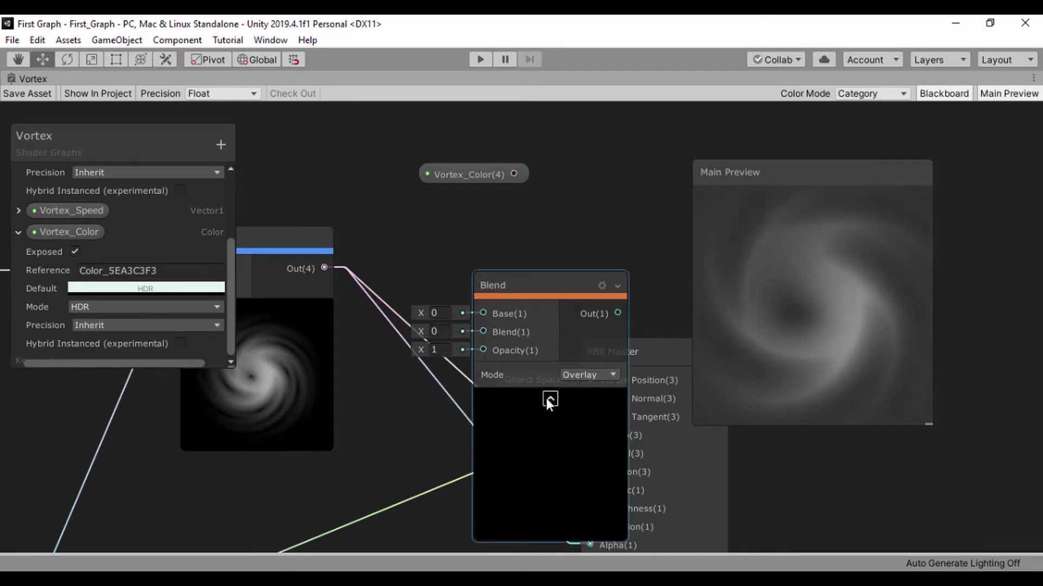
Connect Vortex_Color to the Blend node's Base and the Multiply output to its Blend input, arranging the nodes above PBR Master.
left_click_drag(542, 295, 637, 247)
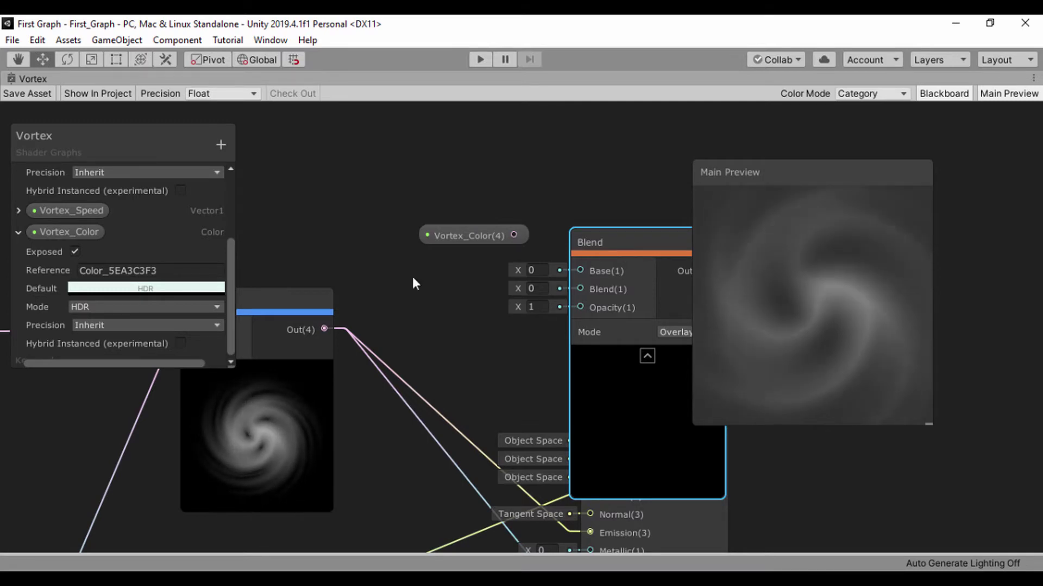
left_click(451, 233)
left_click_drag(398, 183, 572, 271)
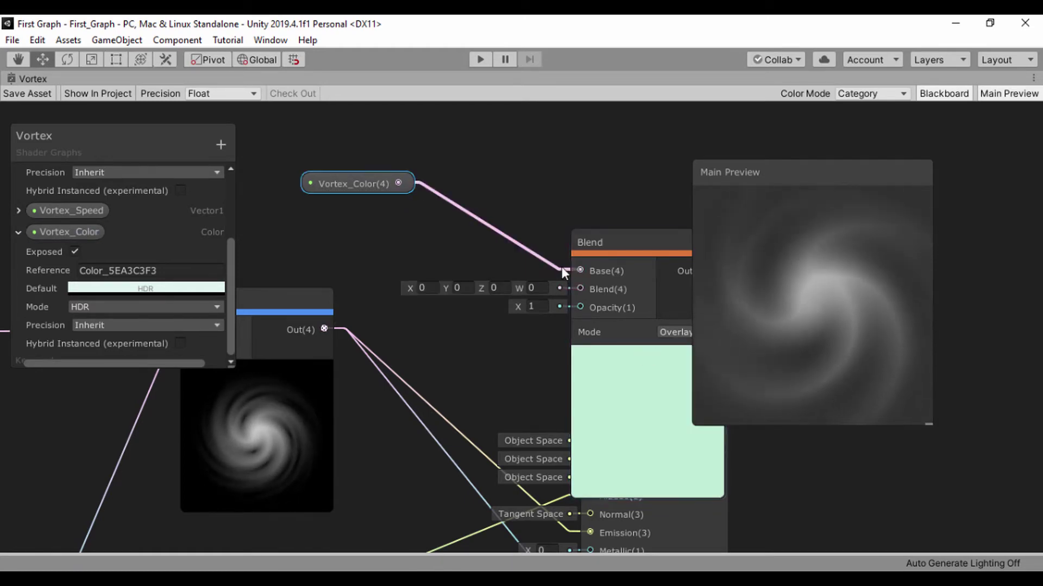
left_click_drag(331, 328, 578, 292)
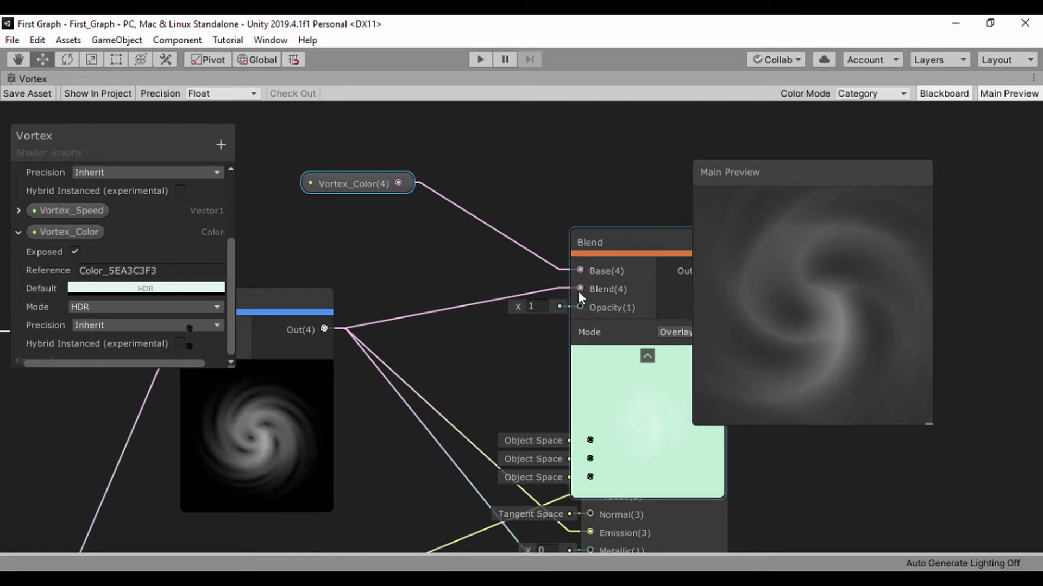
left_click_drag(595, 238, 483, 178)
scroll(482, 178, "down", 1)
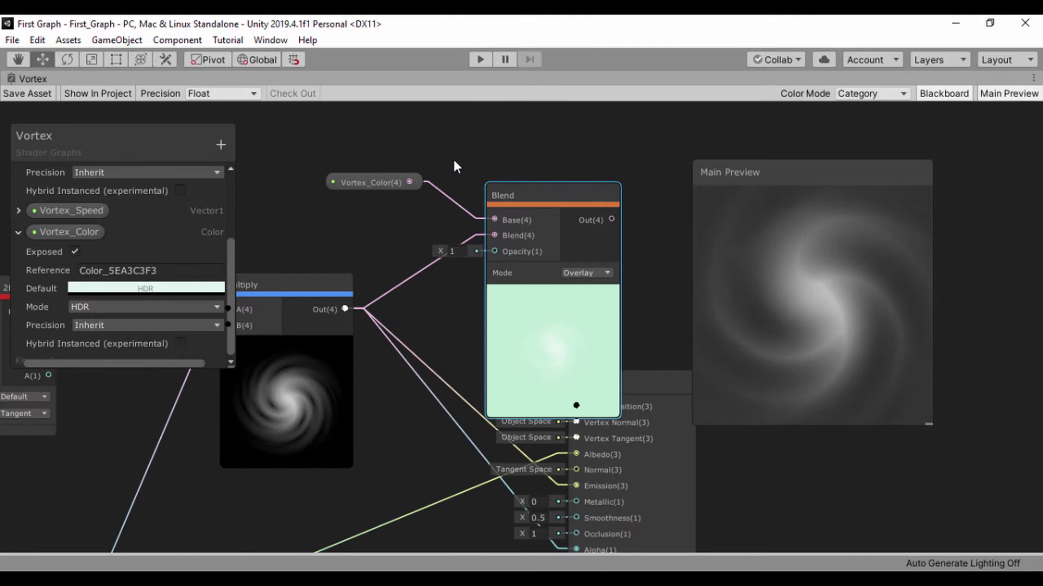
Set the HDR default color of Vortex_Color to a saturated green, RGB 0, 94, 30.
middle_click_drag(452, 158, 419, 158)
scroll(511, 312, "up", 1)
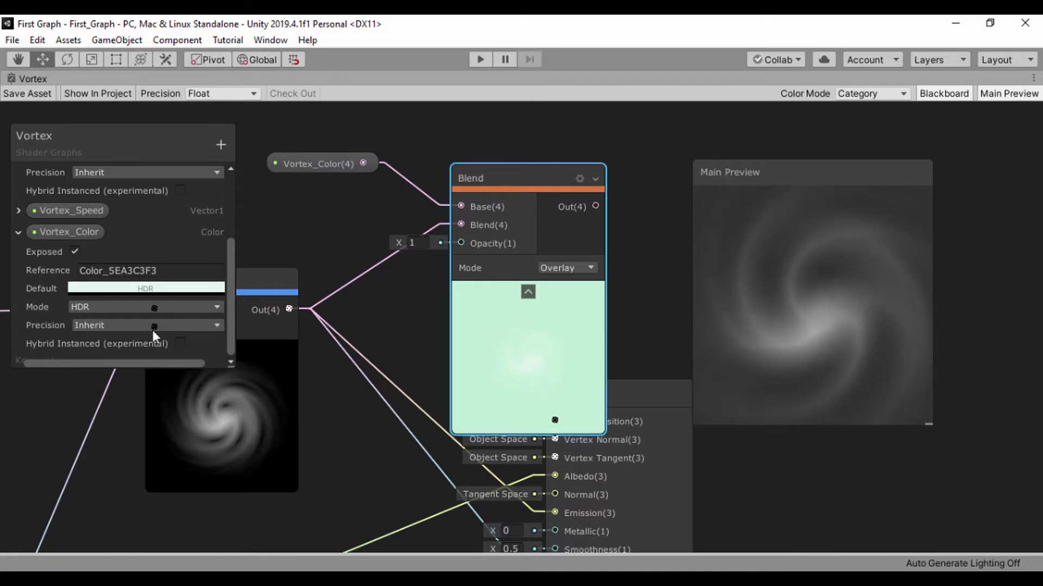
left_click(97, 288)
mouse_move(767, 298)
left_mouse_down()
mouse_move(750, 262)
mouse_move(798, 289)
mouse_move(803, 278)
mouse_move(812, 286)
left_mouse_up()
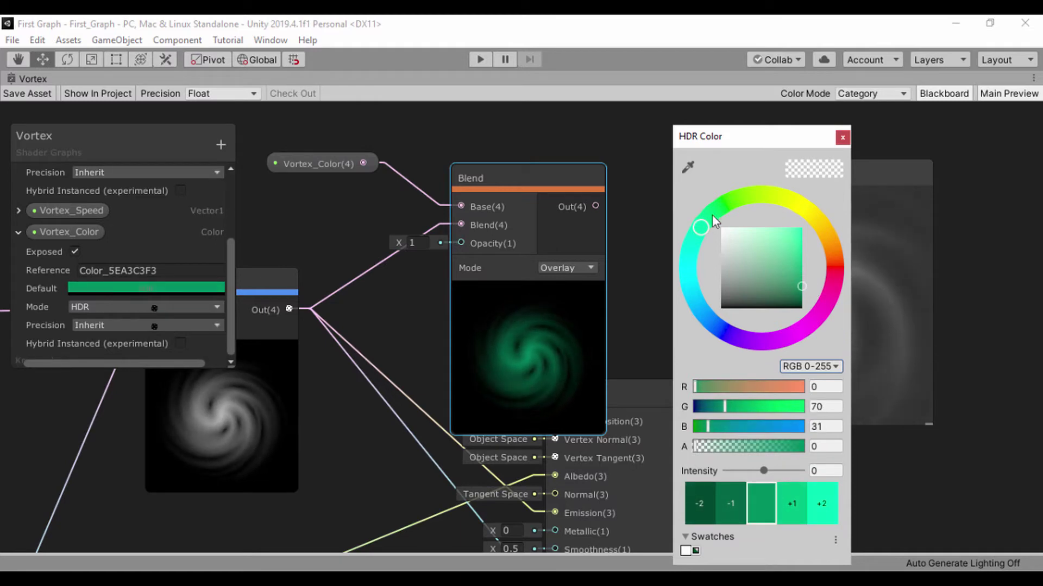
mouse_move(712, 214)
left_mouse_down()
mouse_move(813, 214)
mouse_move(841, 257)
mouse_move(824, 215)
mouse_move(774, 186)
mouse_move(723, 210)
mouse_move(723, 325)
mouse_move(720, 232)
left_mouse_up()
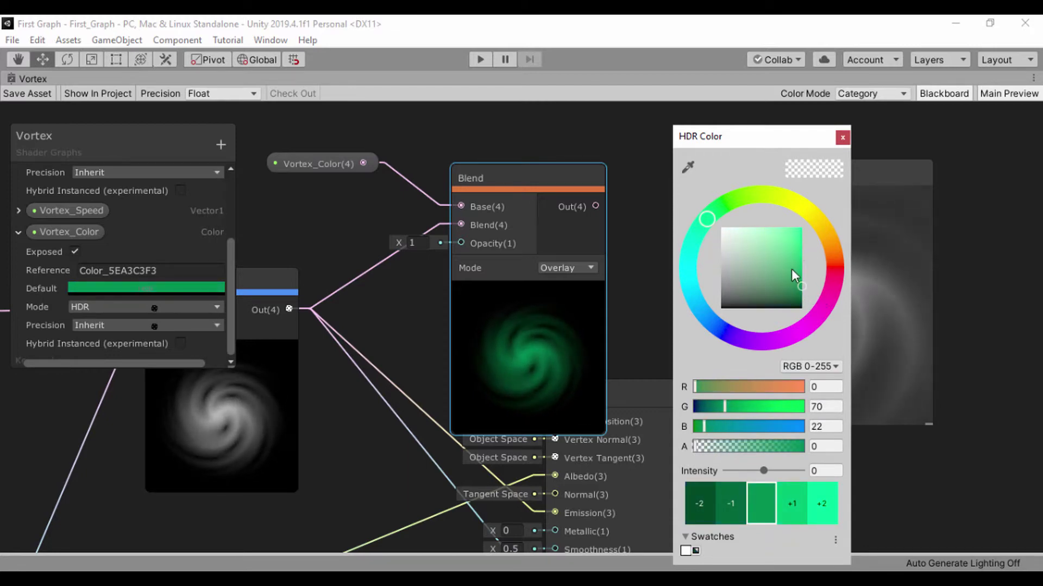
mouse_move(791, 268)
left_mouse_down()
mouse_move(809, 252)
mouse_move(807, 298)
mouse_move(811, 279)
left_mouse_up()
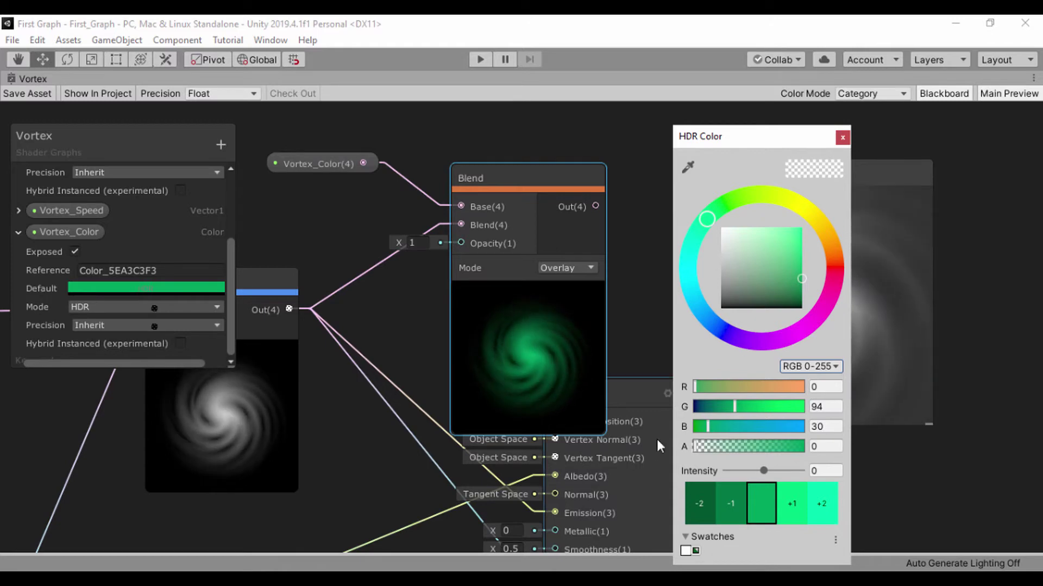
Try the Divide, Hard Light and Linear Dodge modes on the Blend node, settling on Multiply.
left_click(571, 273)
left_click(571, 274)
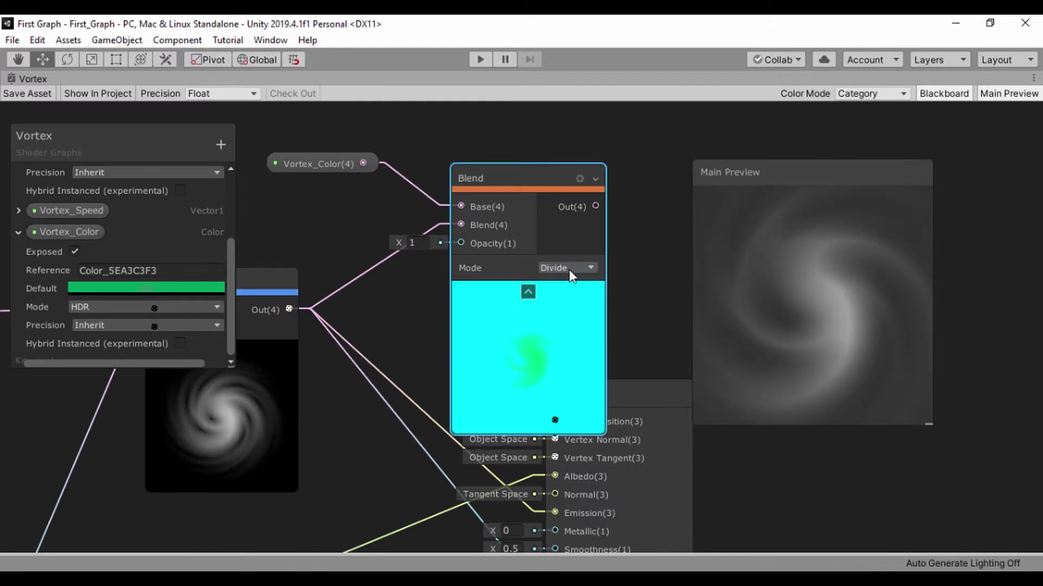
left_click(570, 273)
left_click(586, 310)
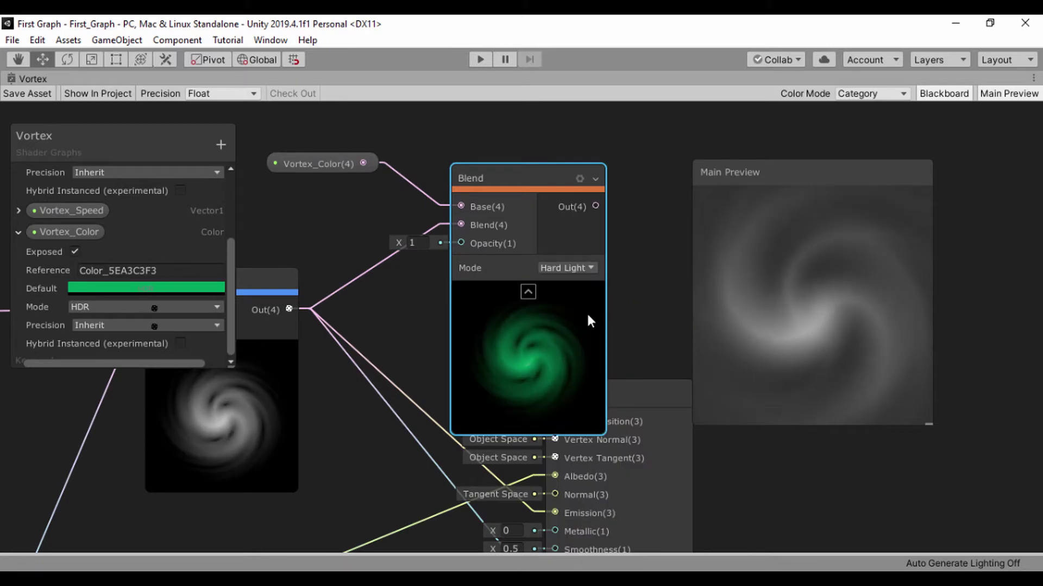
left_click(576, 269)
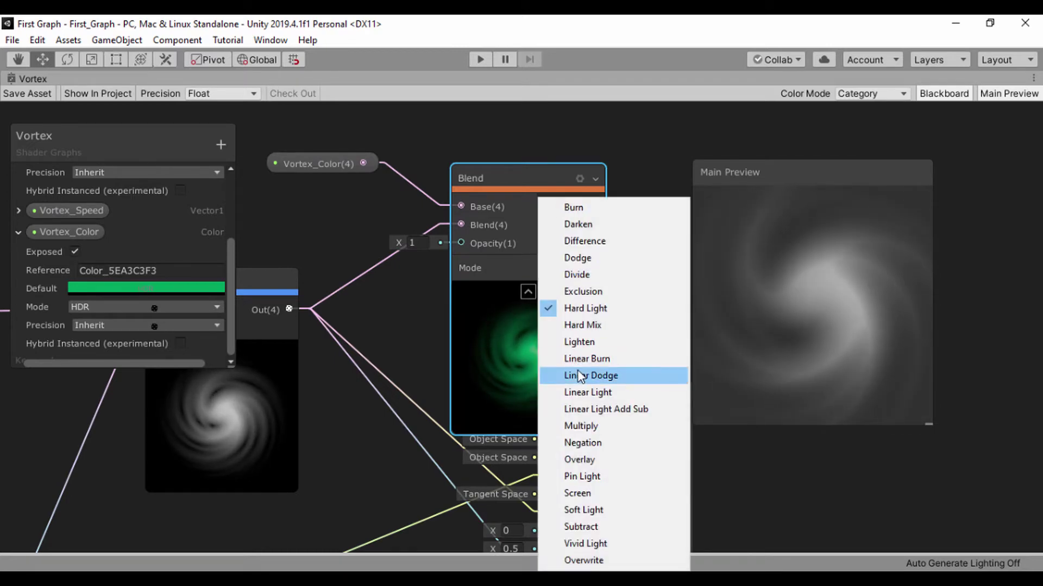
left_click(577, 370)
left_click(575, 268)
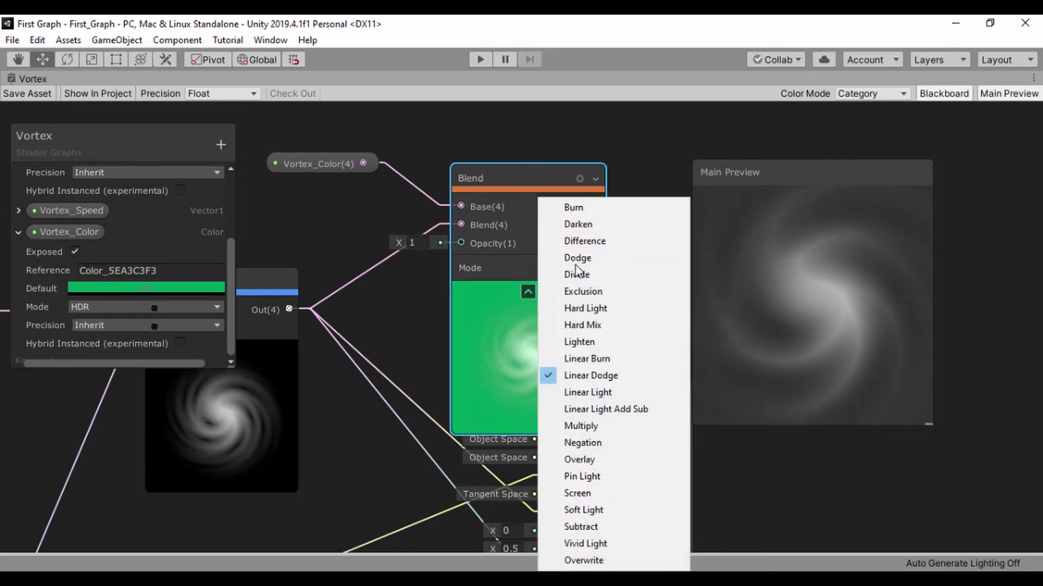
left_click(583, 426)
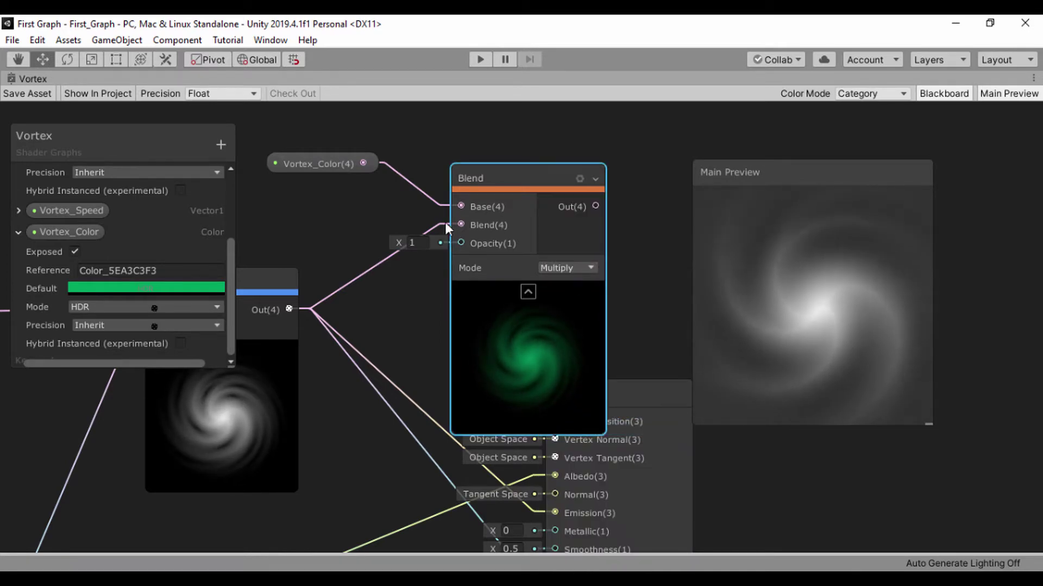
Set the default HDR color of Vortex_Color to orange, RGB 94, 25, 0, with intensity 2.
left_click(133, 290)
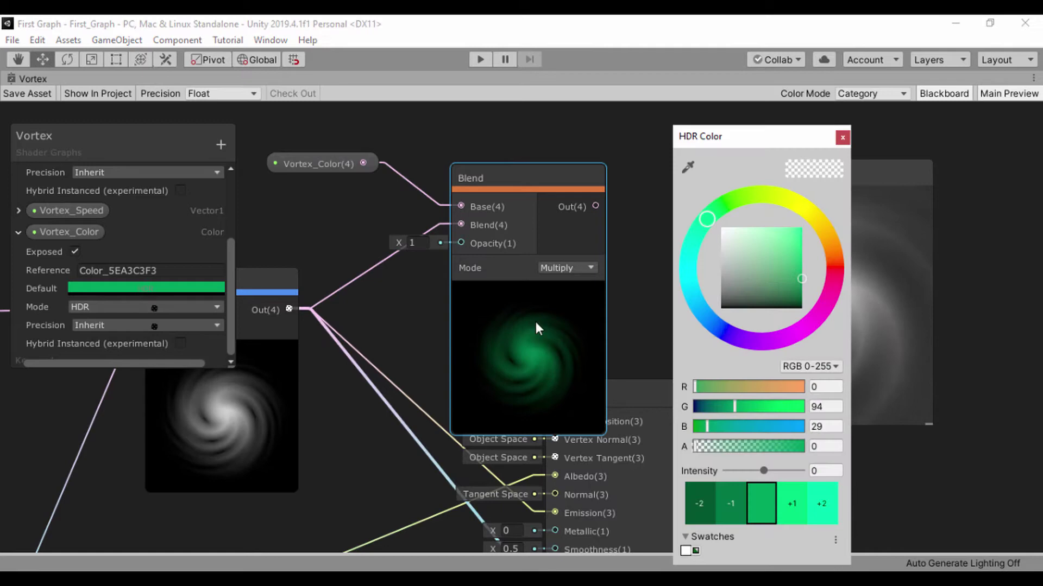
left_click_drag(709, 221, 838, 234)
left_click_drag(877, 262, 770, 298)
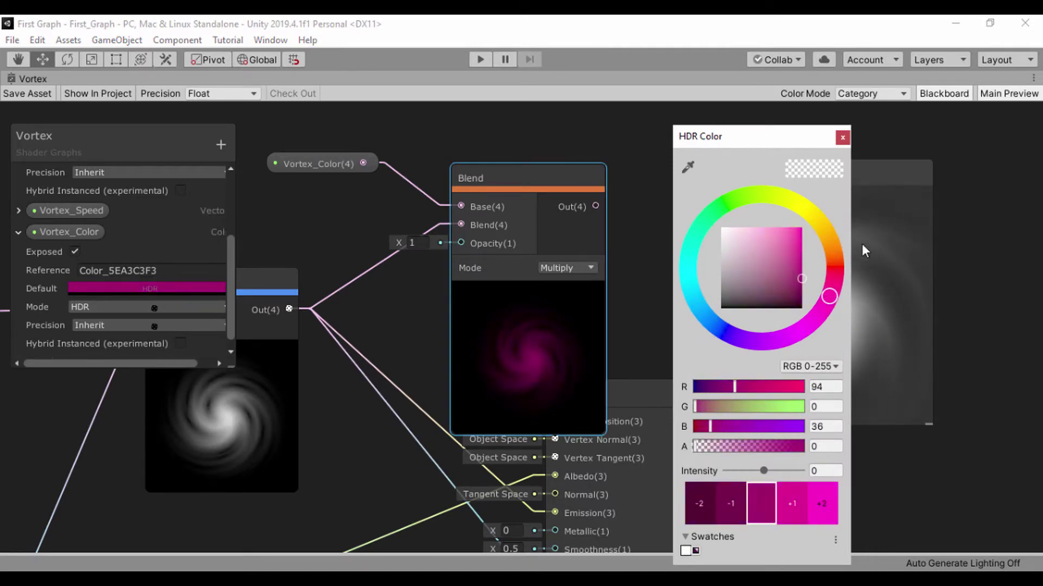
left_click_drag(864, 250, 830, 239)
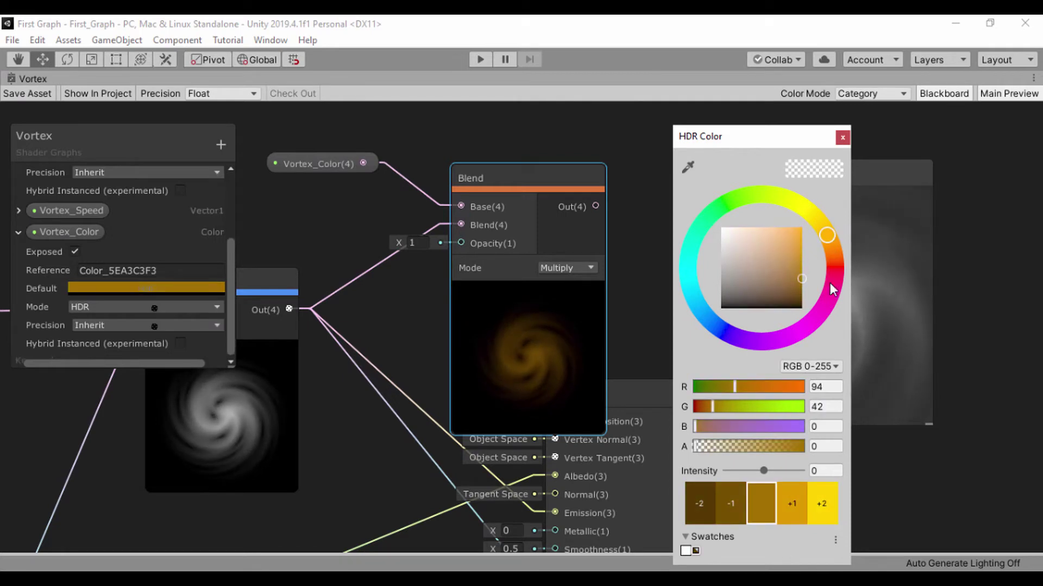
left_click(821, 494)
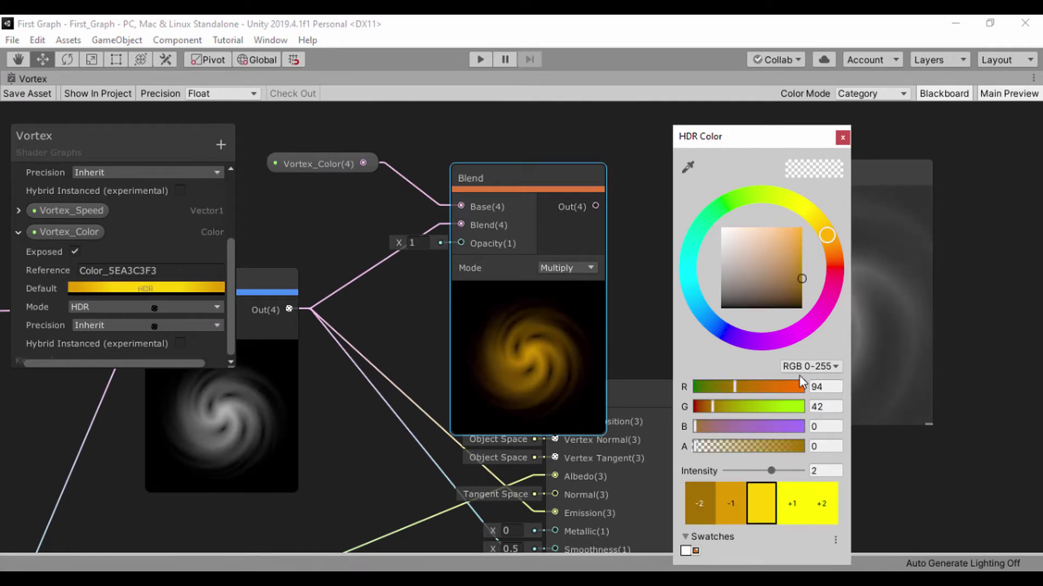
left_click_drag(826, 235, 832, 248)
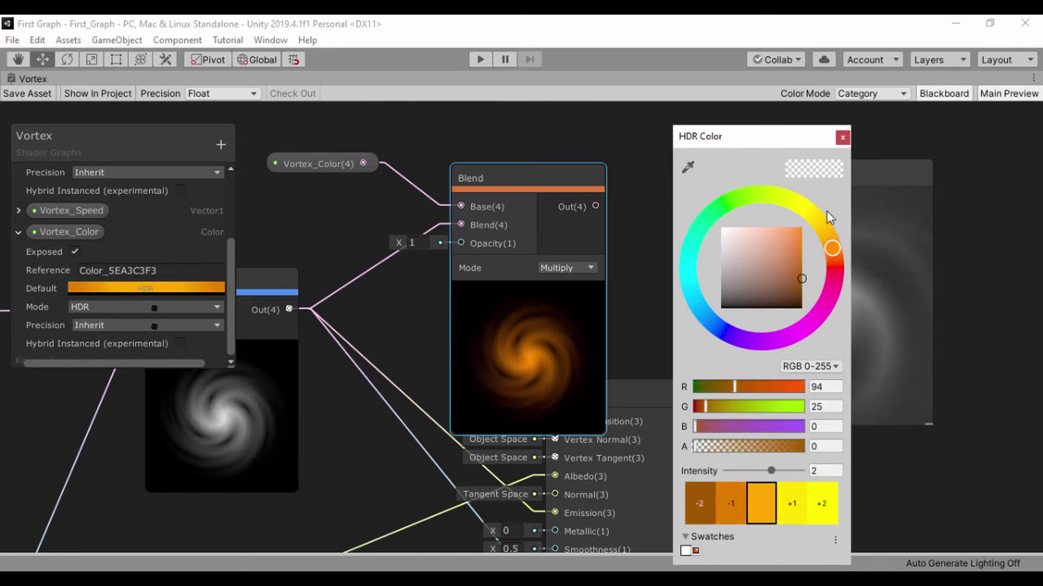
left_click(843, 138)
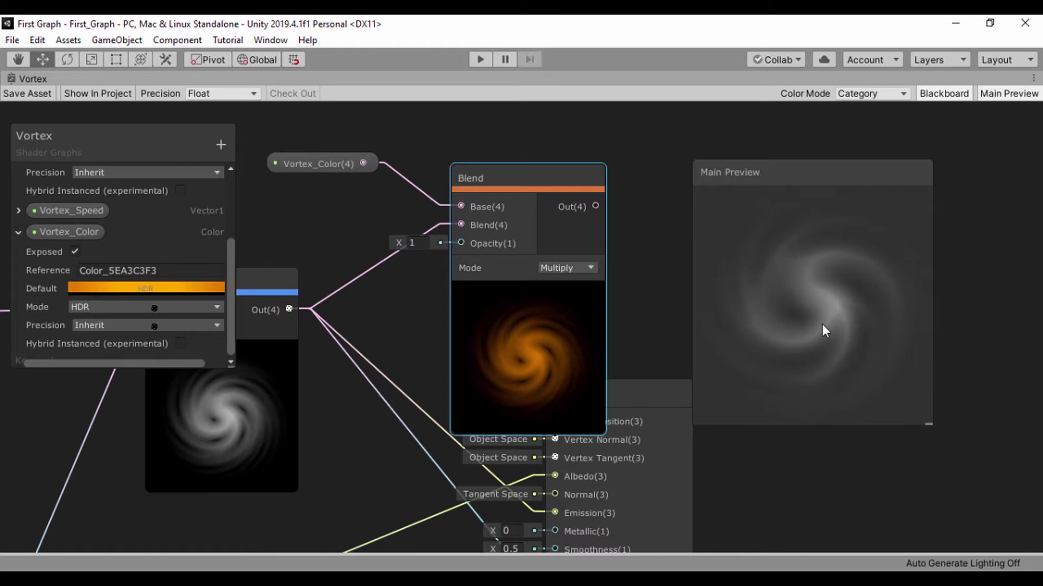
Move the Multiply node and all nodes feeding it further away from PBR Master to make room for the Blend node.
left_click_drag(494, 174, 471, 216)
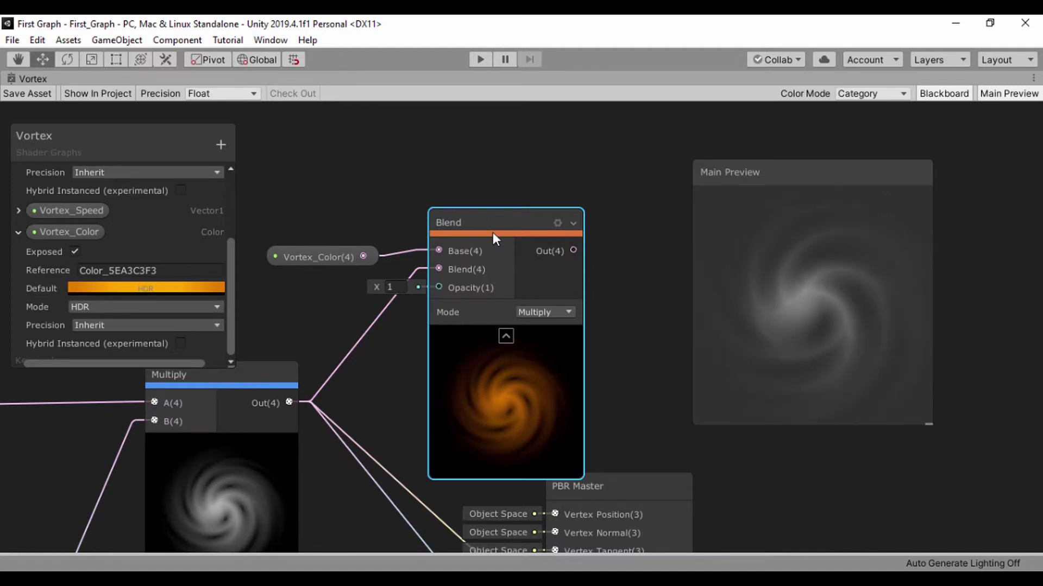
left_click_drag(491, 220, 491, 186)
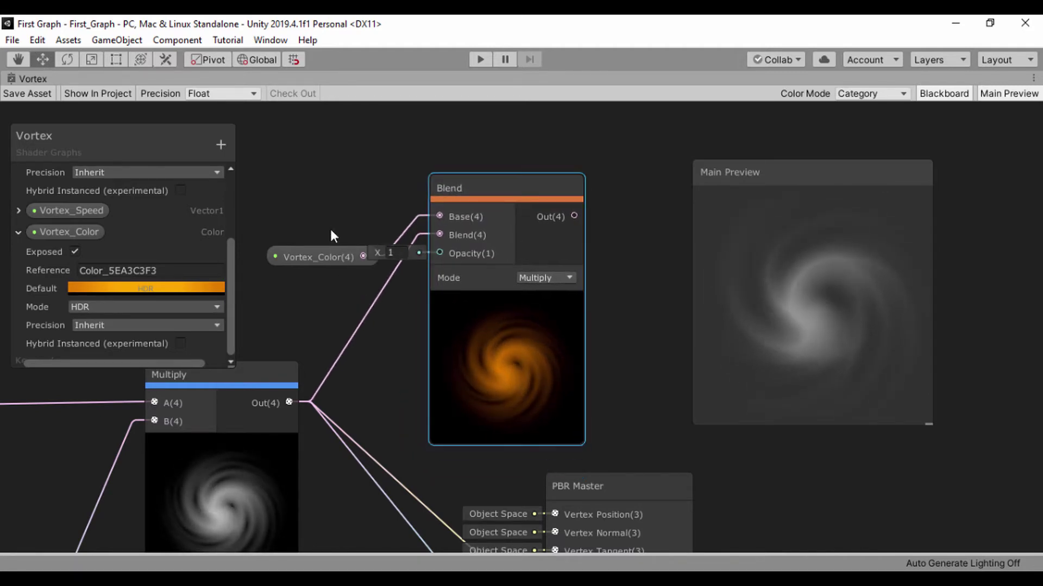
scroll(328, 226, "down", 5)
middle_click_drag(328, 350, 568, 204)
left_click_drag(560, 431, 174, 105)
left_click_drag(536, 153, 369, 196)
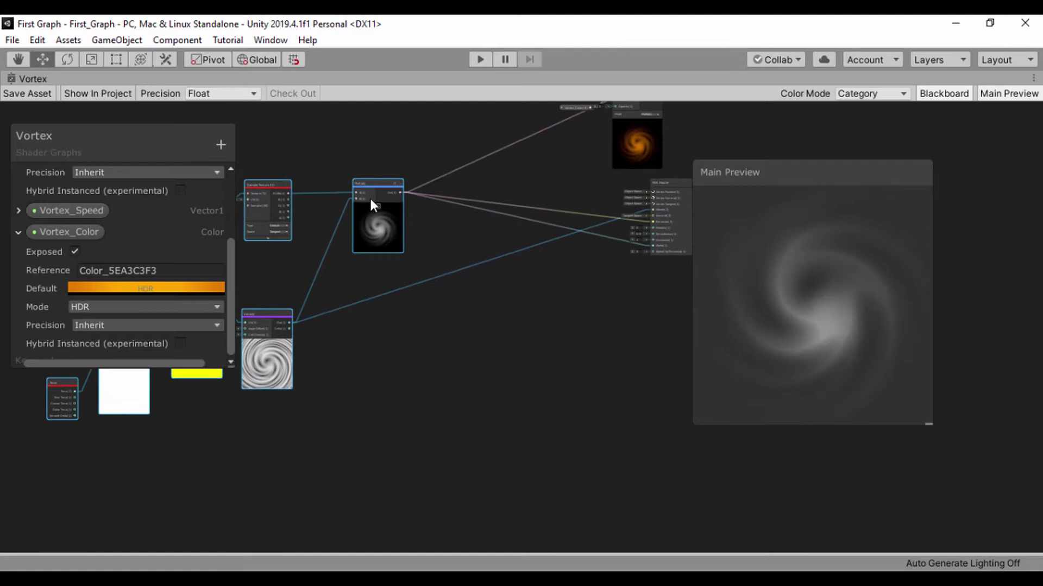
Move the Blend and Vortex_Color nodes together into the free space below the connections, between Multiply and PBR Master.
middle_click_drag(494, 271, 444, 387)
left_click_drag(498, 180, 647, 269)
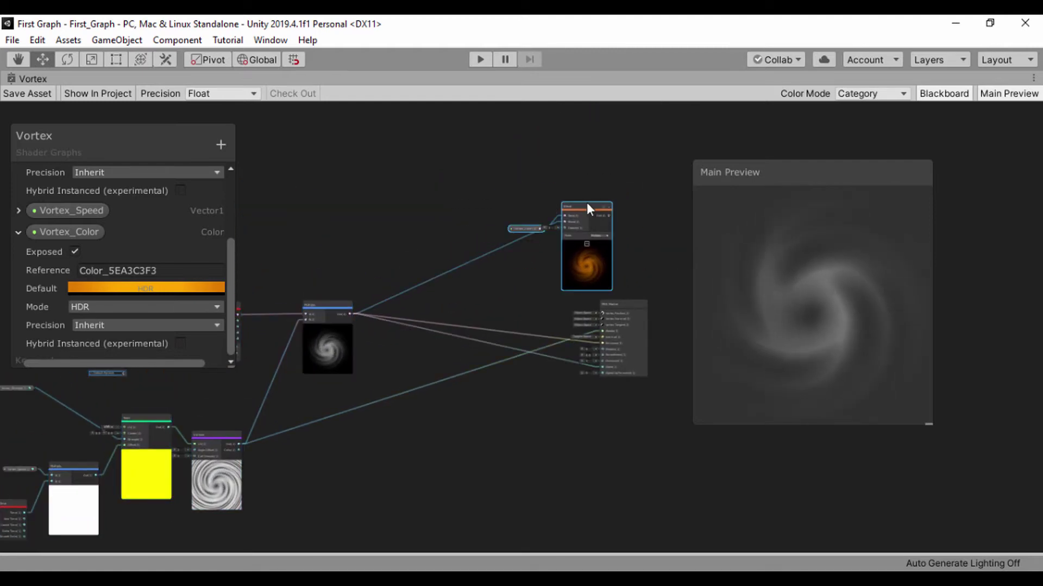
left_click_drag(586, 209, 503, 387)
scroll(466, 291, "up", 3)
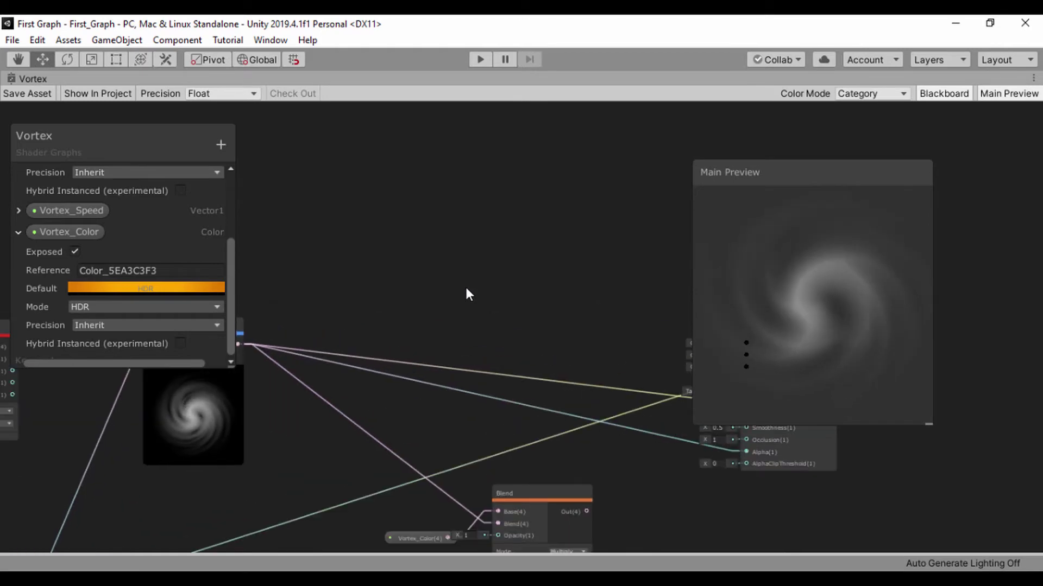
Move the Main Preview away from PBR Master and hide the Blackboard.
middle_click_drag(466, 293, 332, 184)
left_click_drag(764, 184, 840, 171)
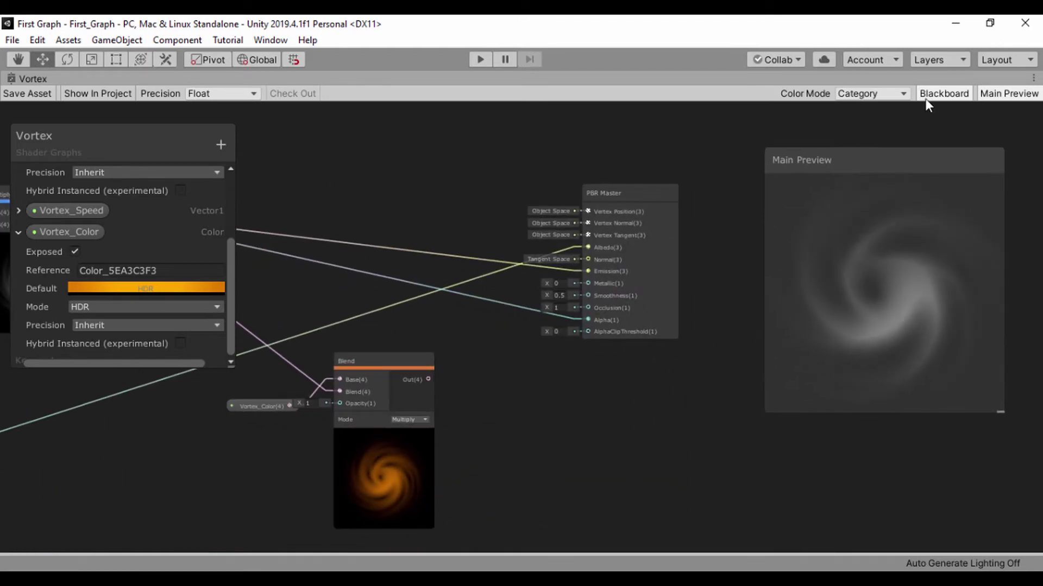
left_click(942, 93)
Reposition the Blend node slightly, connect its output to PBR Master's Emission input, and enlarge the vortex in the Main Preview.
scroll(352, 337, "up", 3)
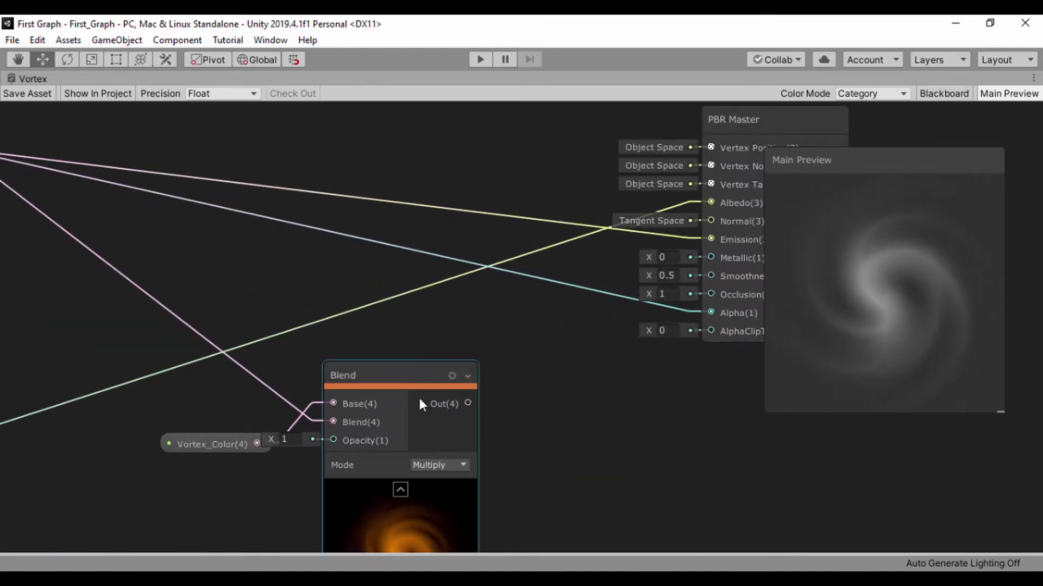
left_click_drag(414, 382, 400, 350)
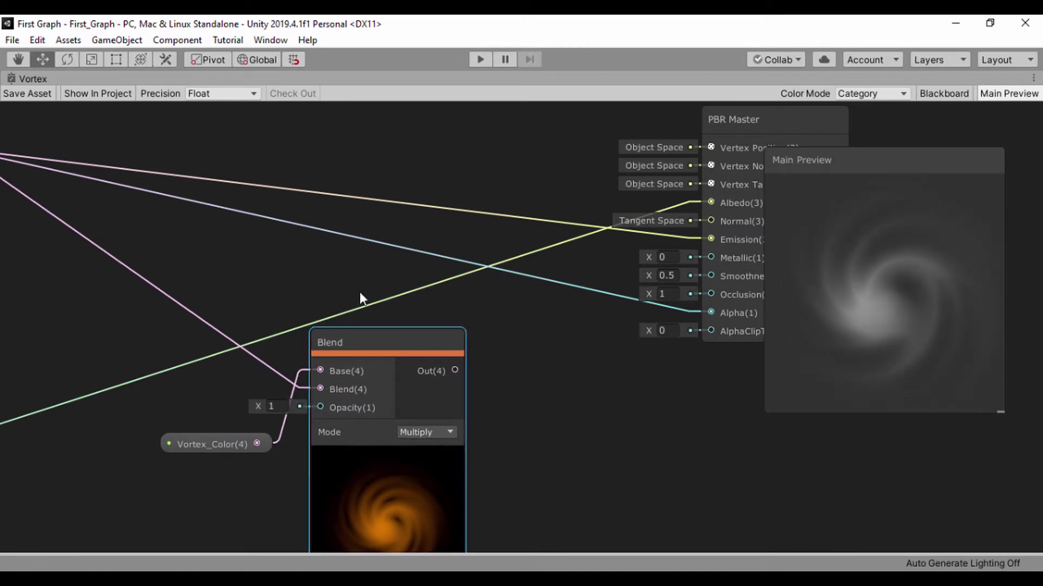
scroll(353, 282, "down", 2)
middle_click_drag(341, 271, 262, 295)
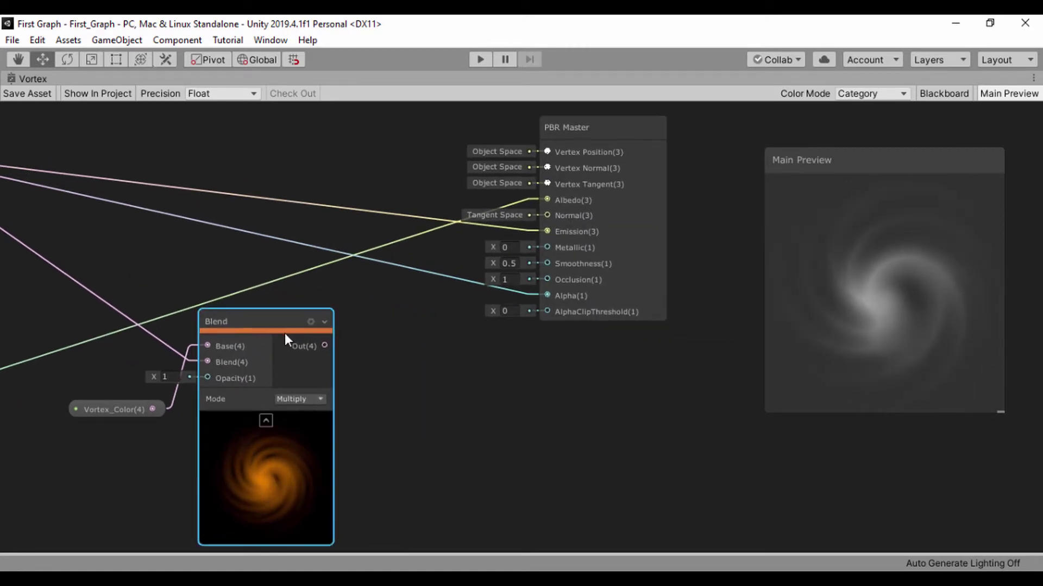
left_click_drag(324, 345, 548, 229)
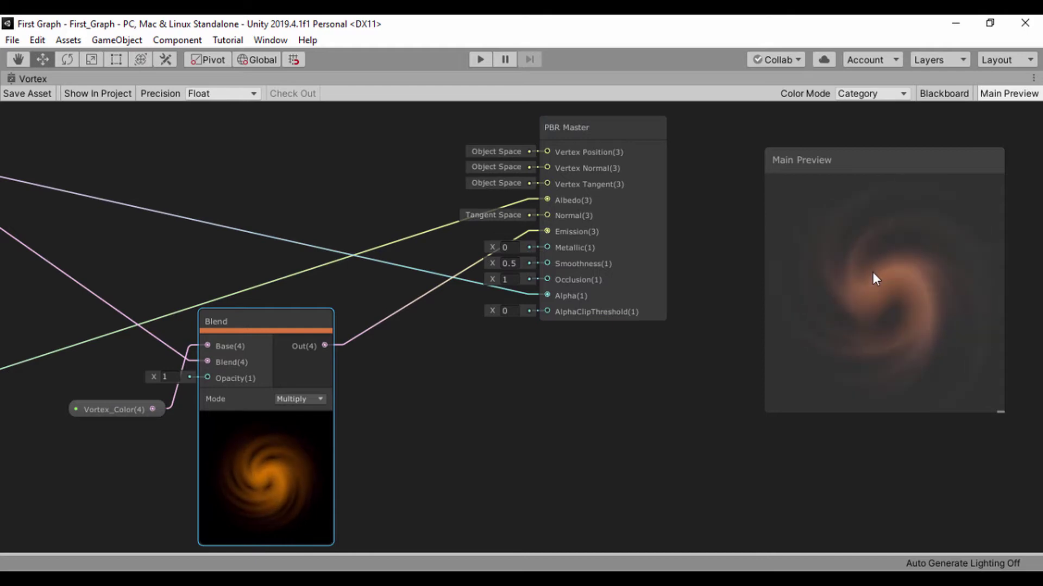
scroll(870, 272, "up", 4)
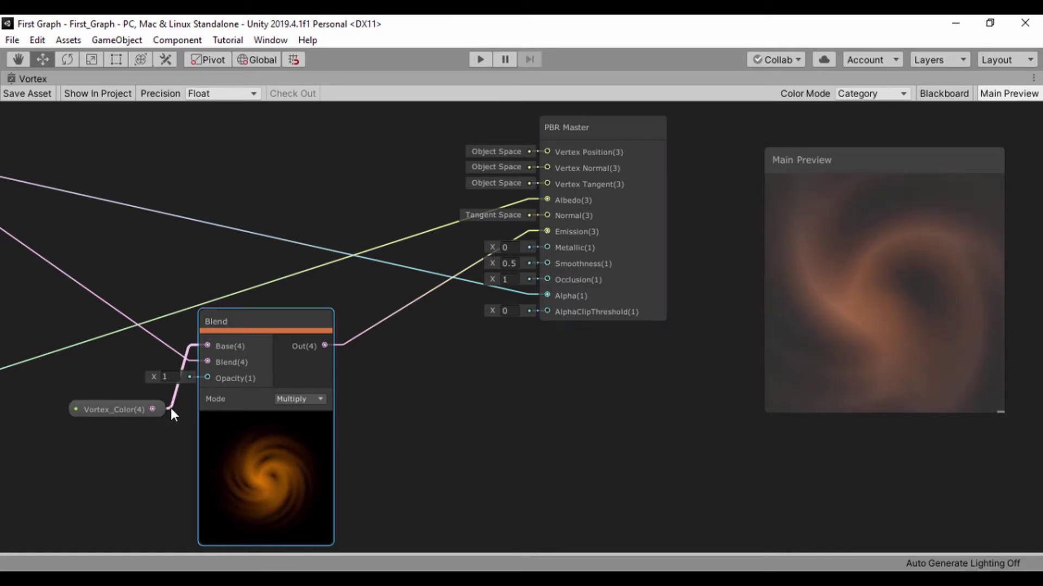
Move Vortex_Color above the Blend node, shift Blend closer to PBR Master, and connect Blend's output to the Alpha input.
left_click_drag(124, 409, 149, 187)
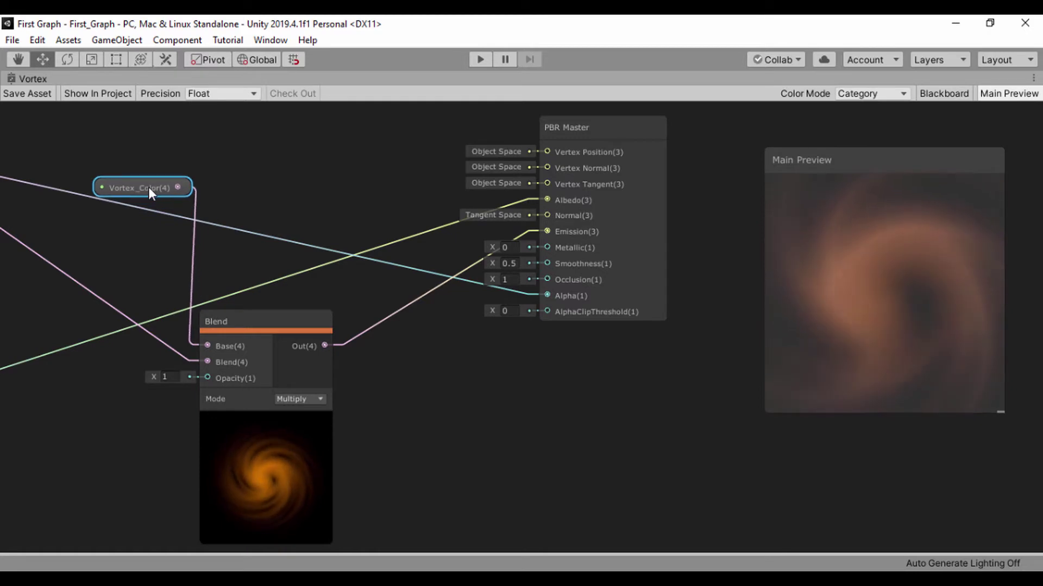
left_click_drag(244, 327, 288, 328)
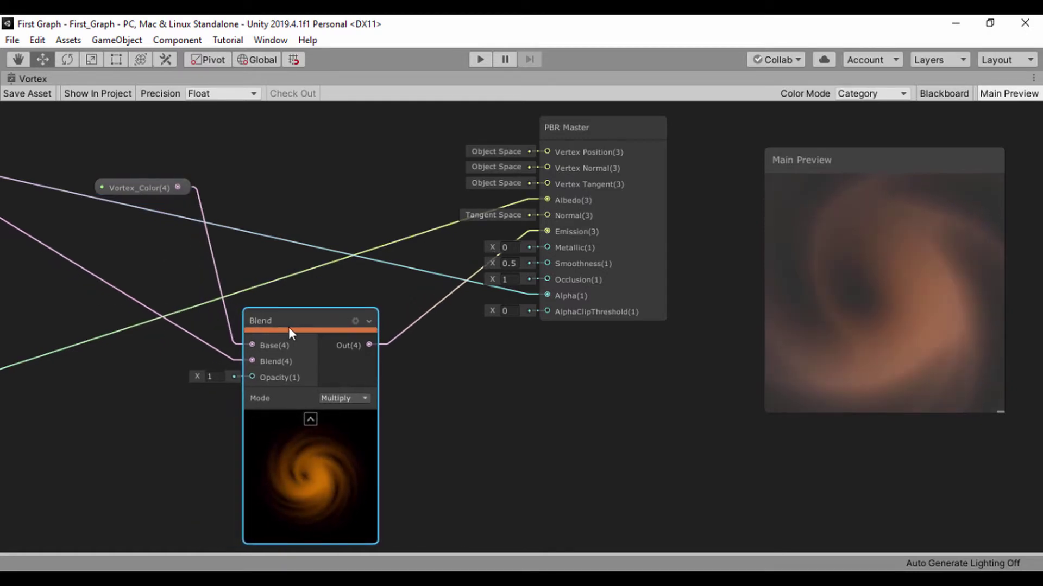
left_click_drag(370, 344, 548, 296)
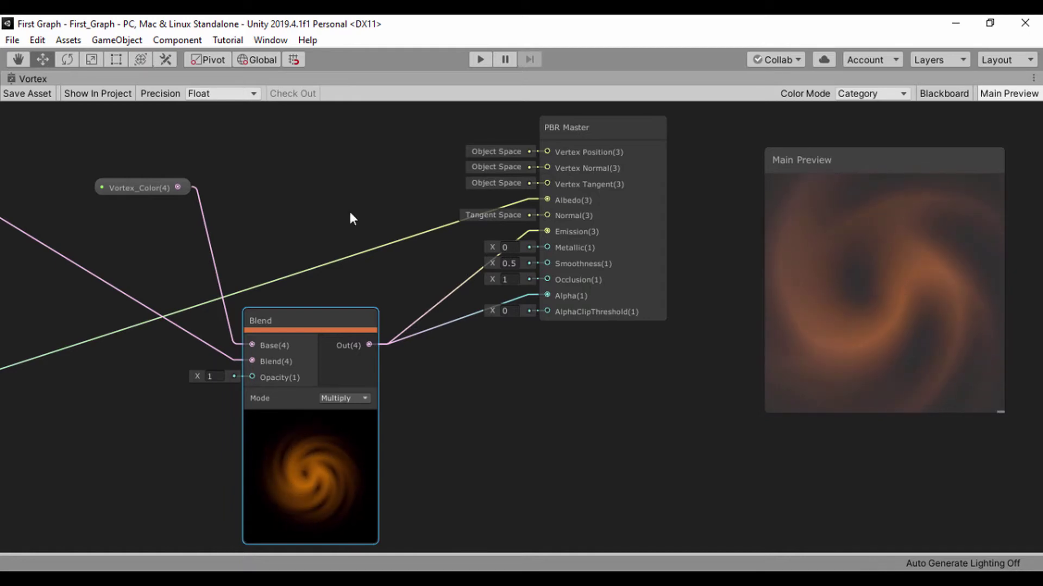
Save the Vortex shader graph asset and restore the maximized graph window to the normal editor layout.
scroll(588, 417, "down", 5)
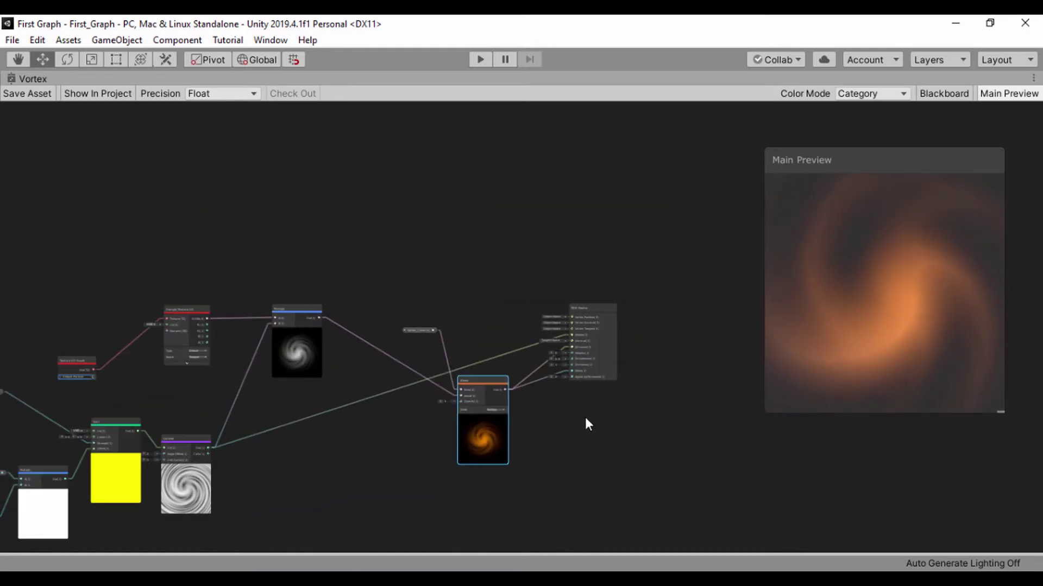
middle_click_drag(363, 450, 445, 379)
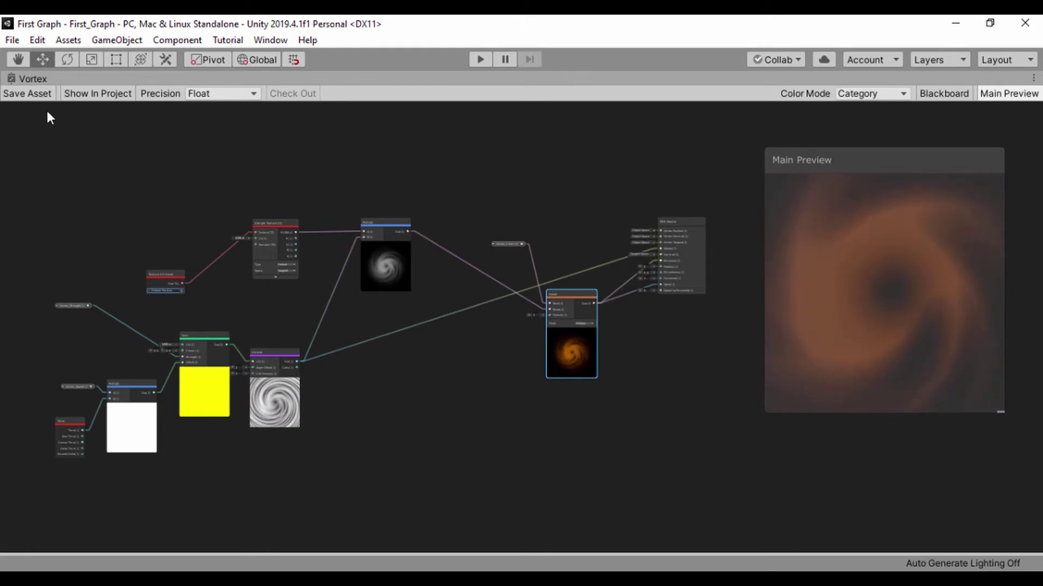
left_click(27, 96)
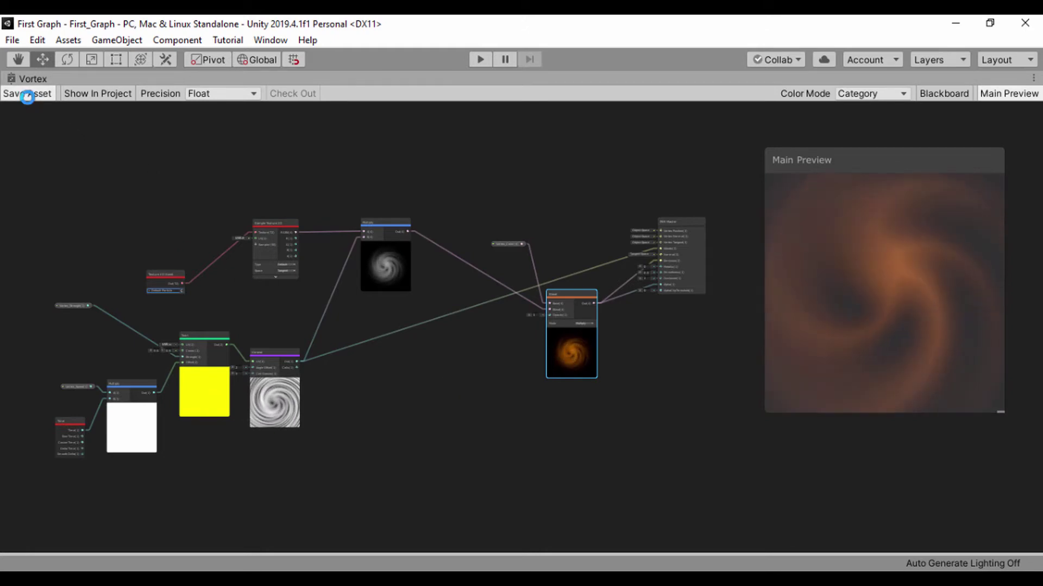
left_click(1033, 78)
left_click(873, 96)
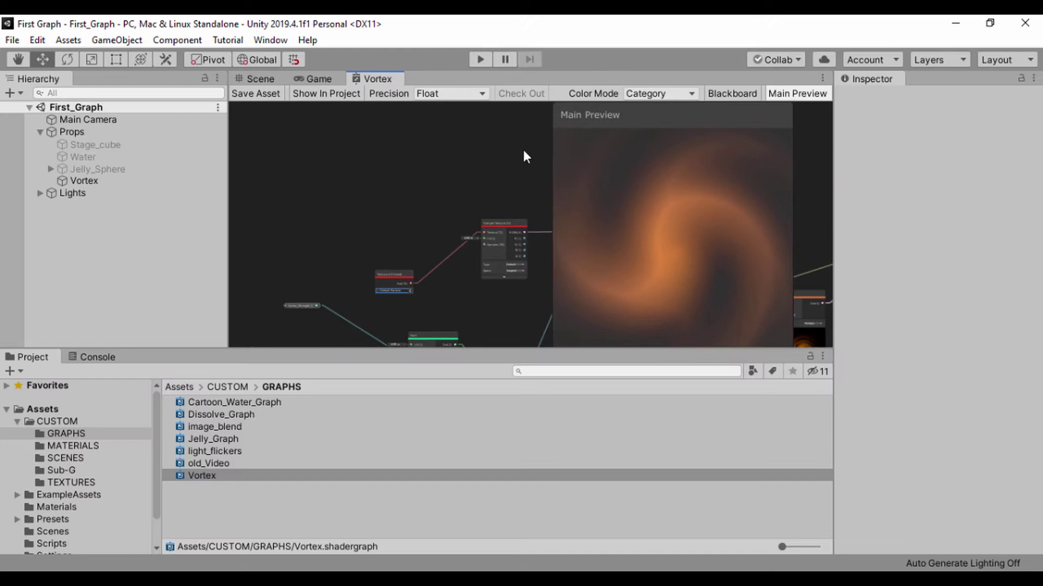
Save the First_Graph scene.
scroll(375, 202, "down", 5)
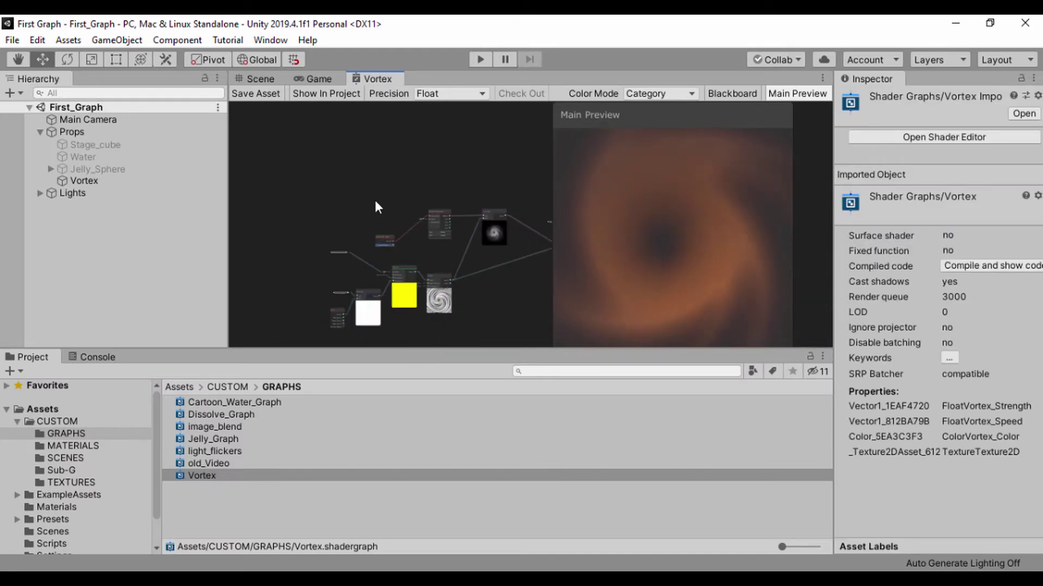
scroll(375, 202, "up", 2)
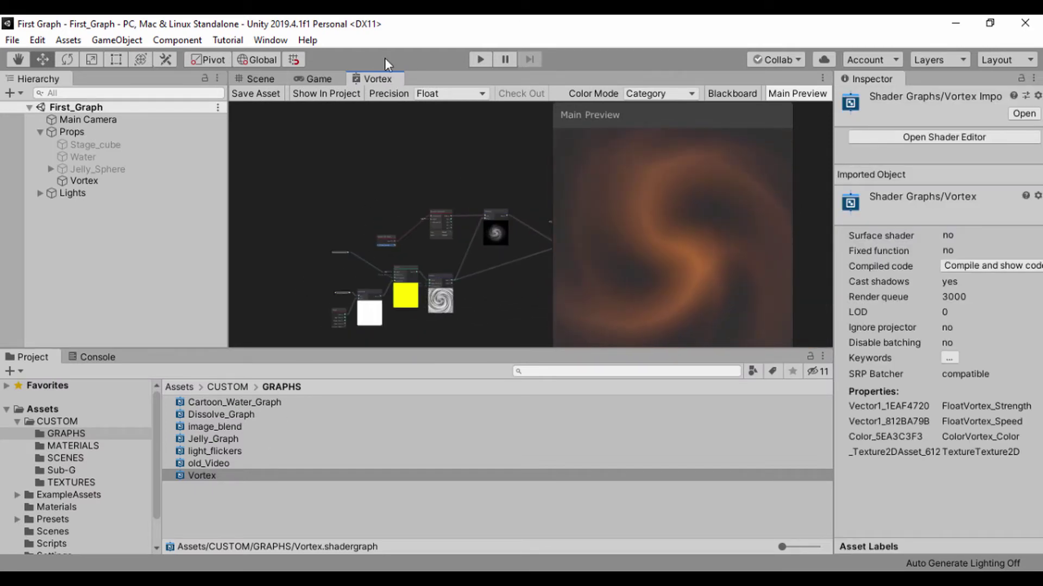
left_click(12, 40)
left_click(33, 95)
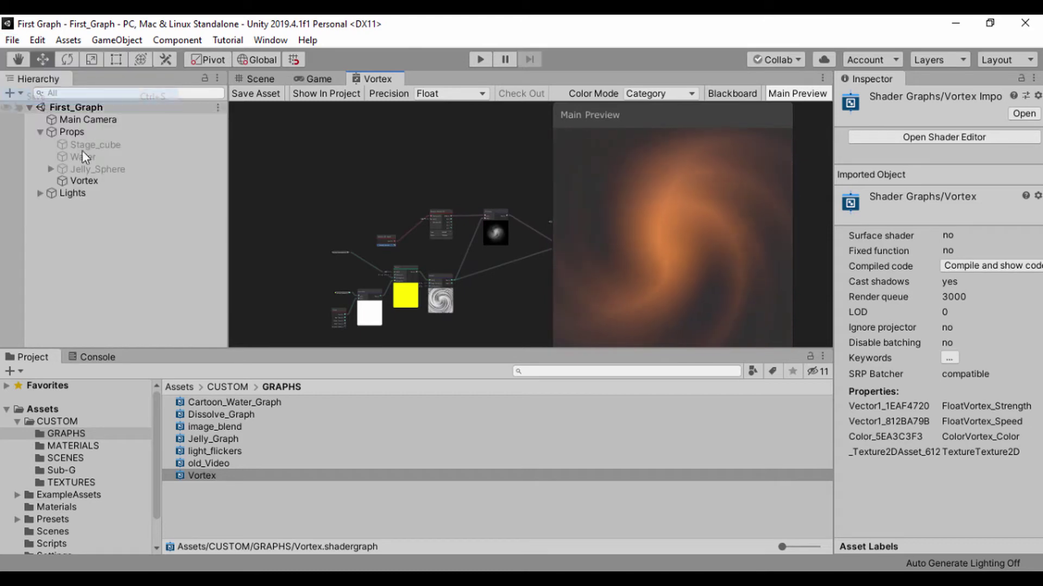
Show the Vortex plane in the Scene view and create a material named Vortex_Matt in the CUSTOM/MATERIALS folder.
left_click(82, 182)
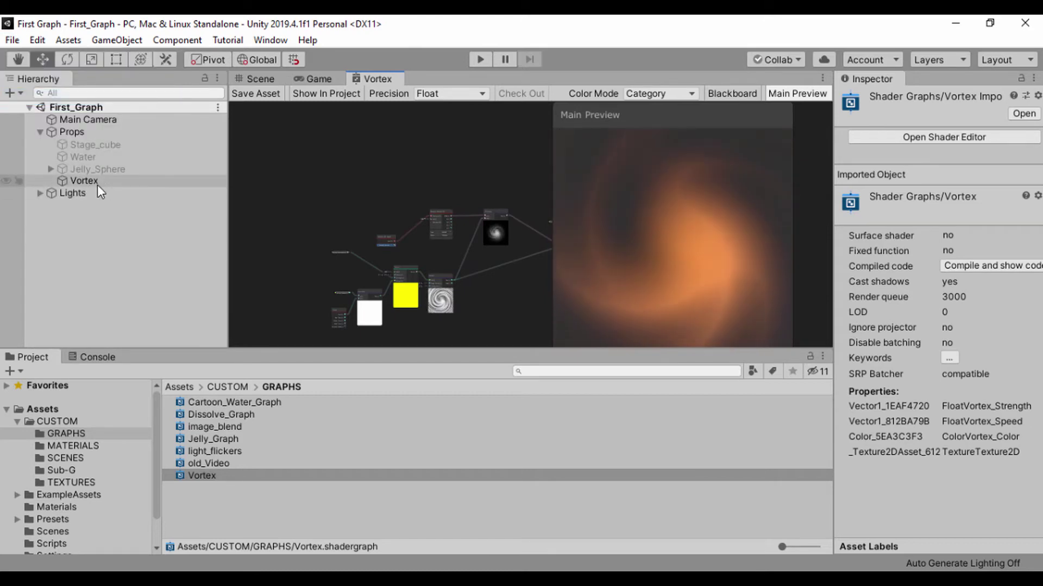
left_click(251, 79)
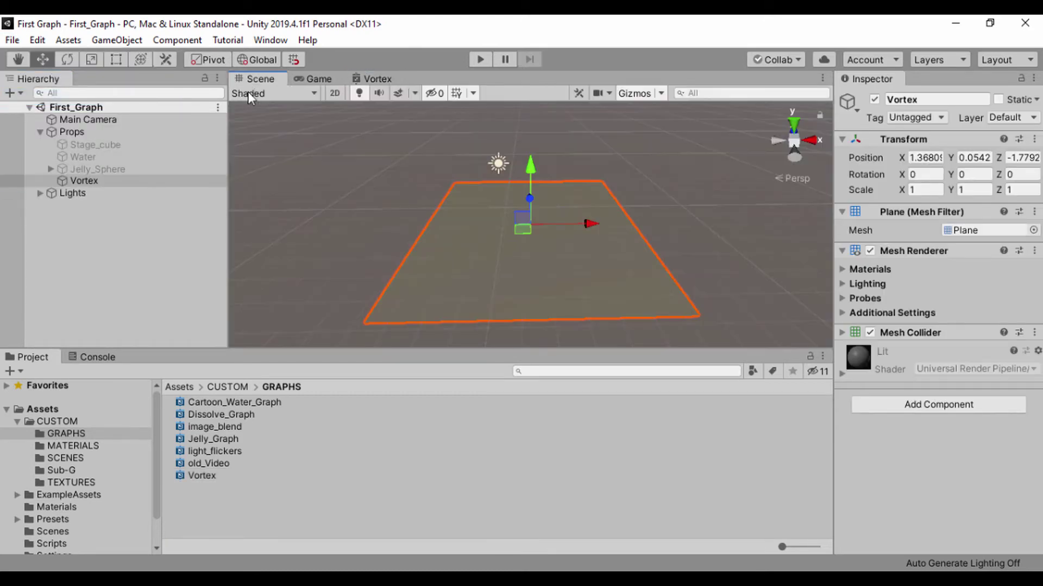
left_click(70, 446)
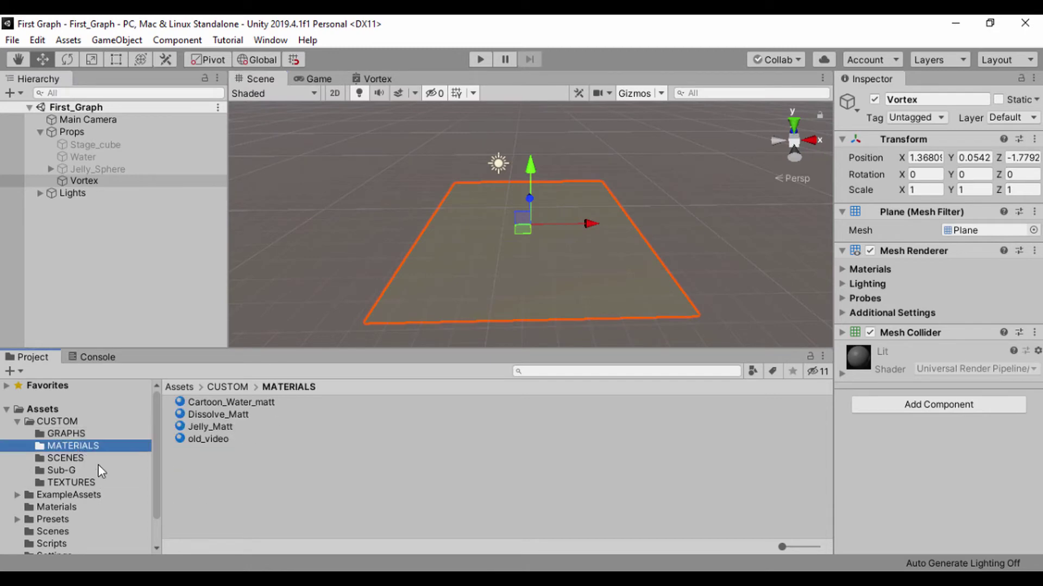
right_click(220, 471)
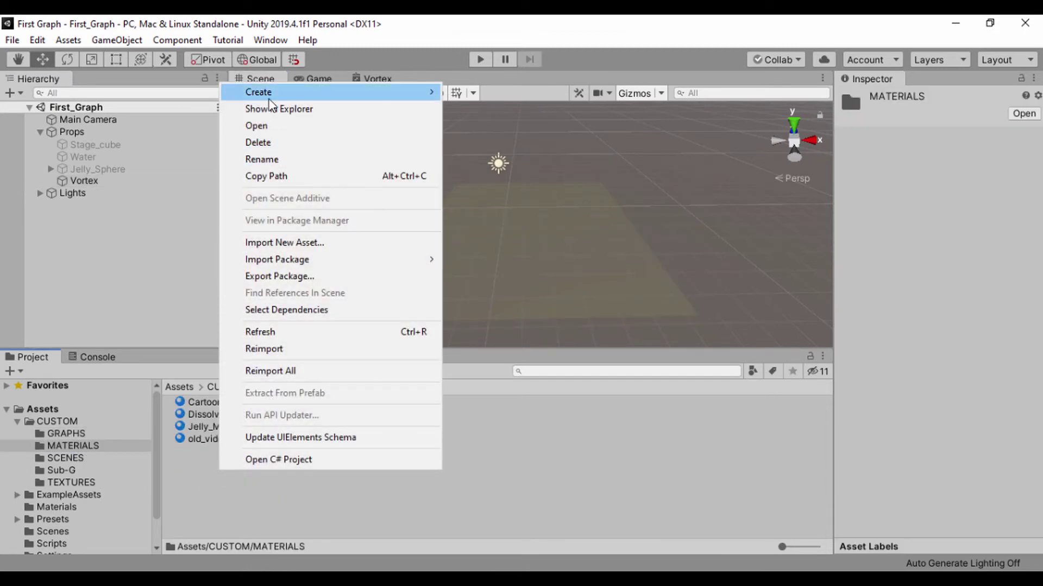
mouse_move(429, 92)
left_click(495, 299)
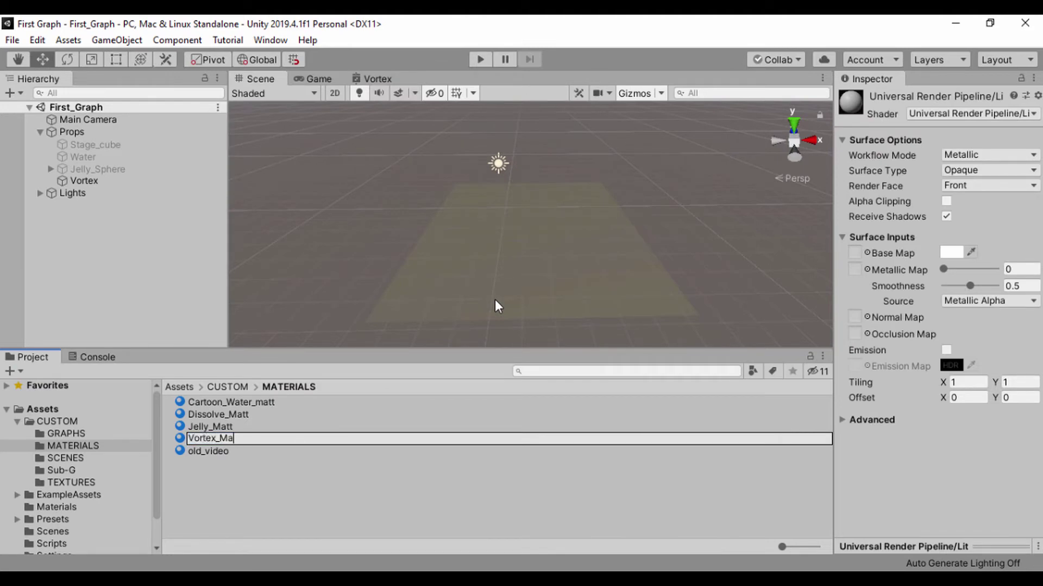
type("Vortex_Matt")
key("Return")
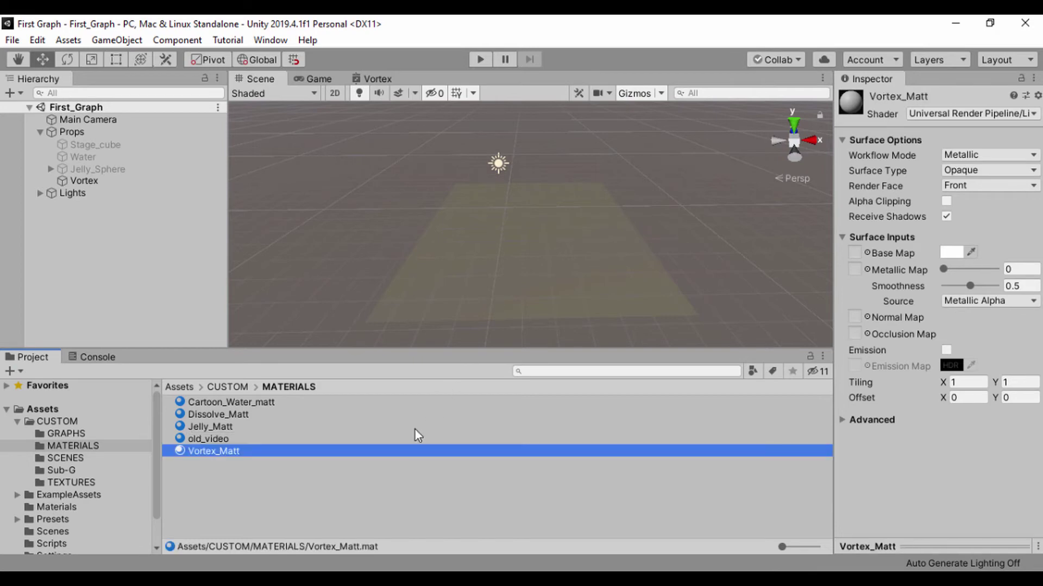
Assign the Shader Graphs/Vortex shader to the Vortex_Matt material.
left_click(274, 496)
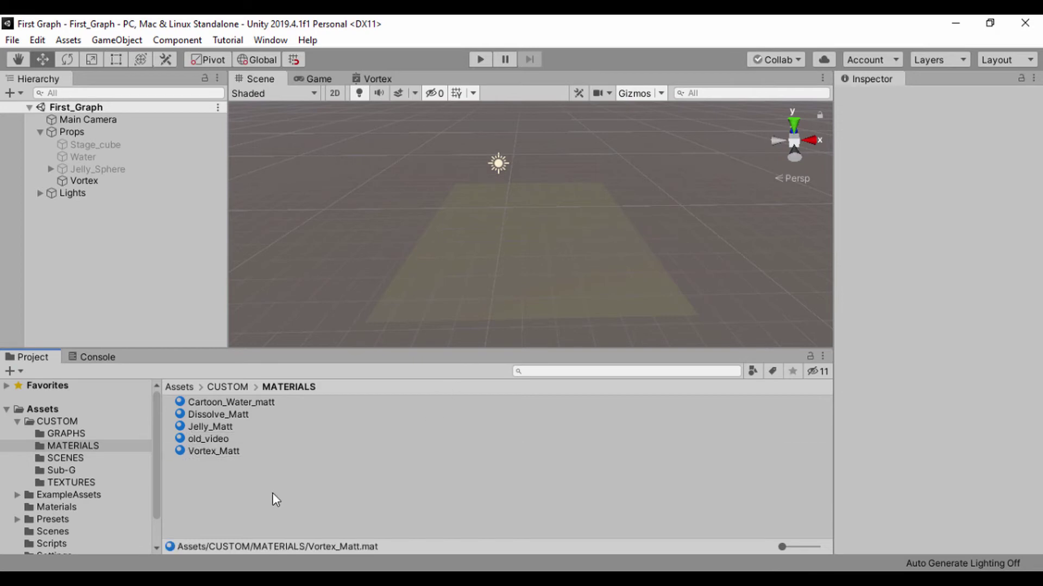
left_click(206, 454)
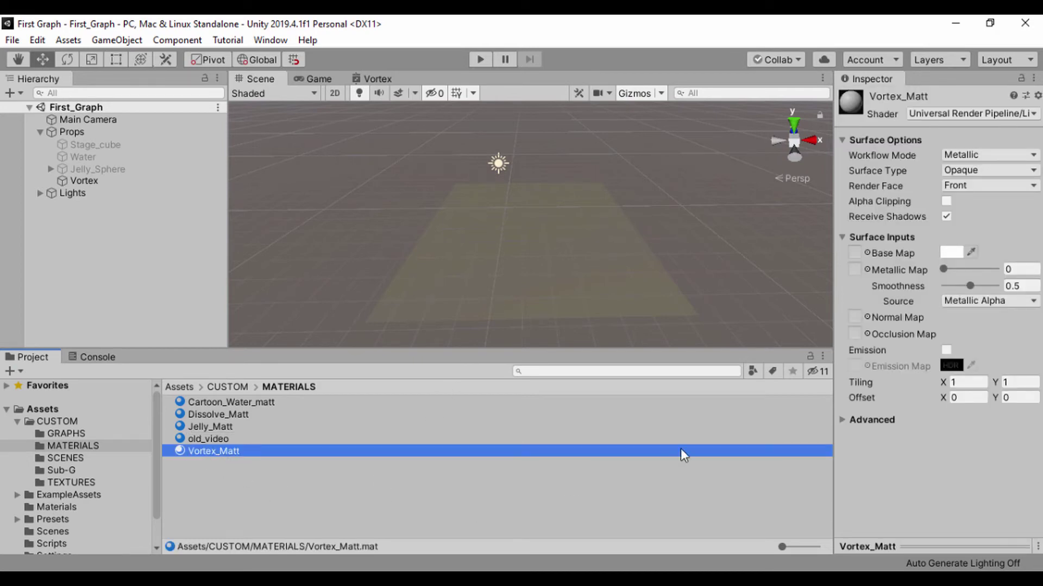
left_click(958, 112)
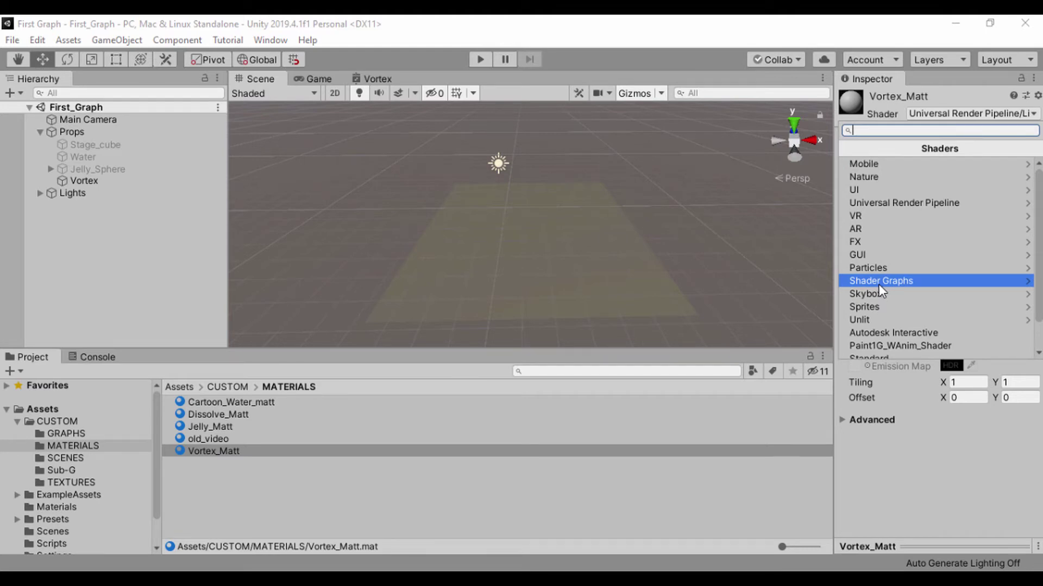
left_click(878, 285)
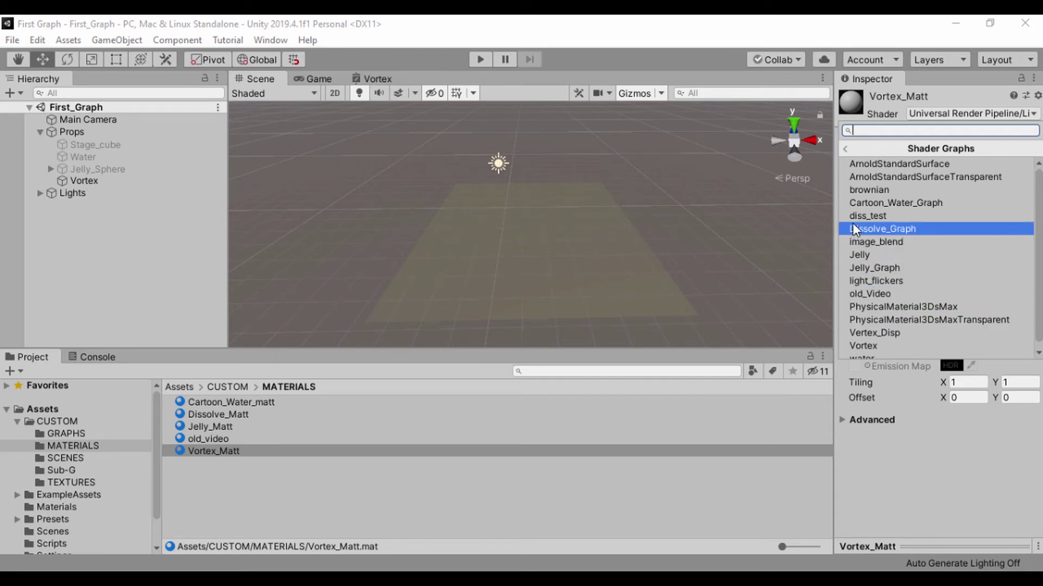
left_click(867, 346)
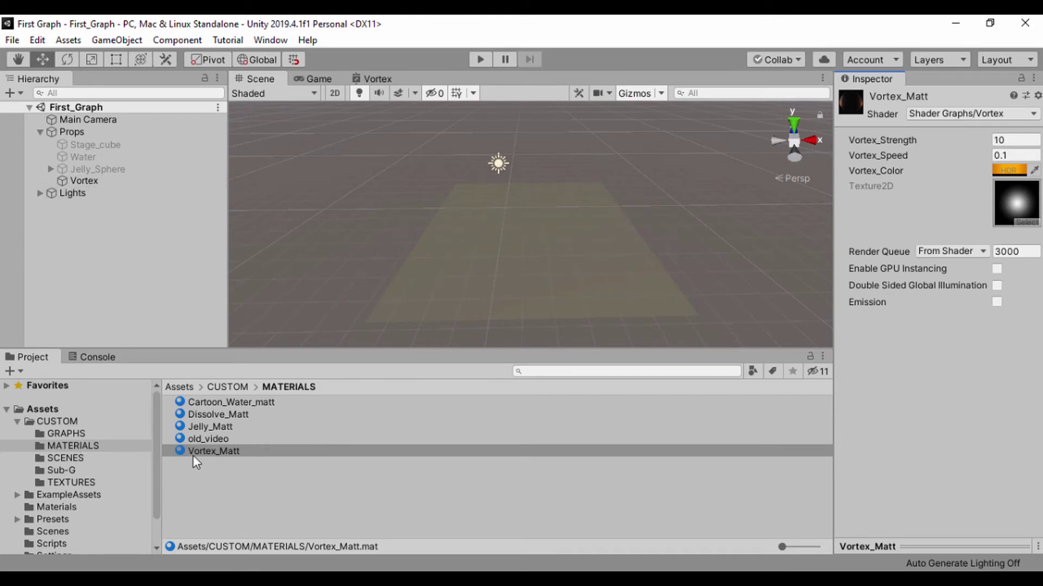
Apply Vortex_Matt to the Vortex object and inspect the effect on the plane in the Scene view.
left_click_drag(194, 454, 112, 217)
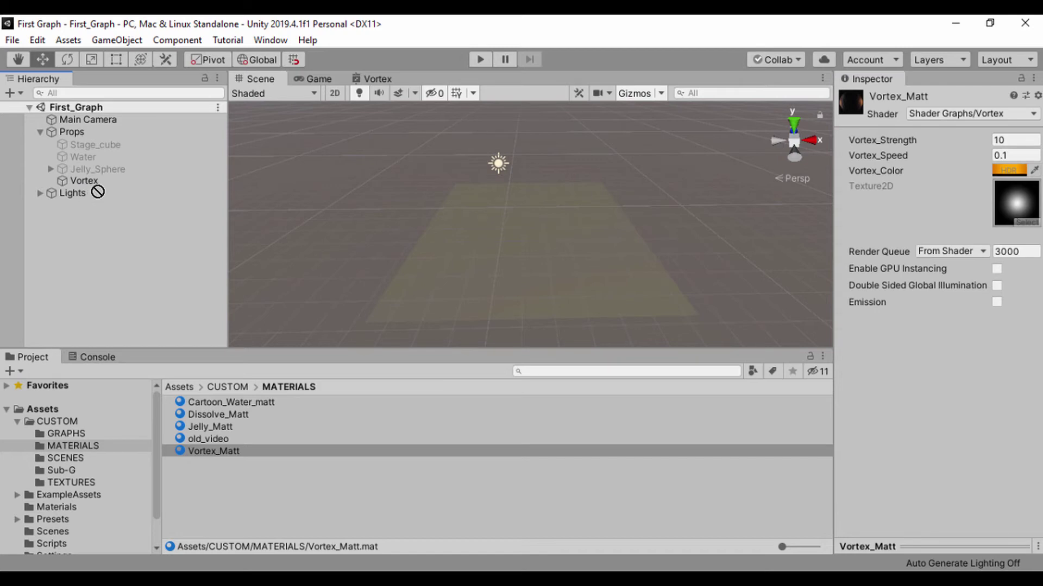
left_click_drag(83, 177, 84, 179)
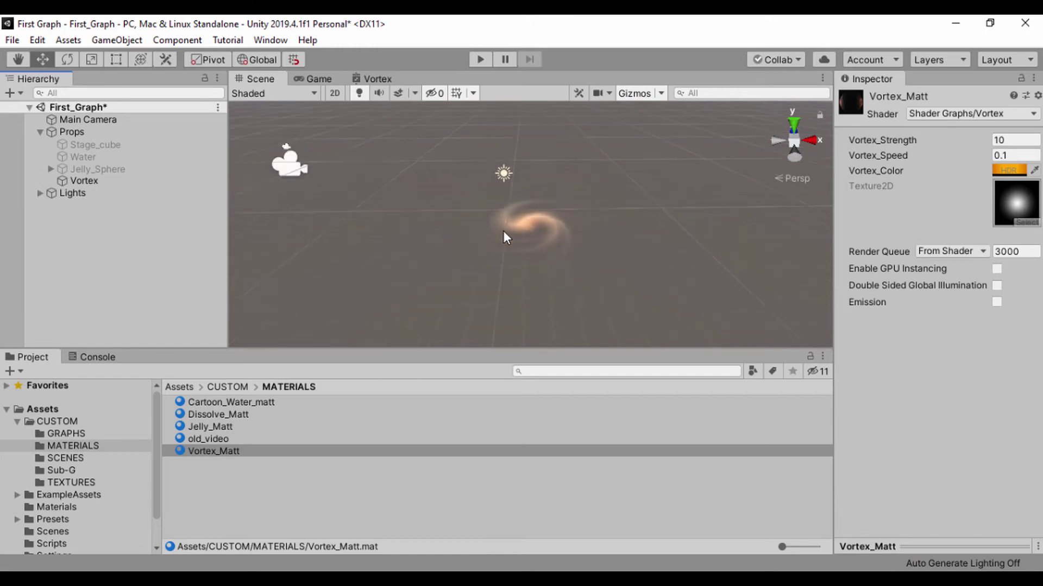
scroll(503, 234, "up", 5)
scroll(505, 237, "down", 2)
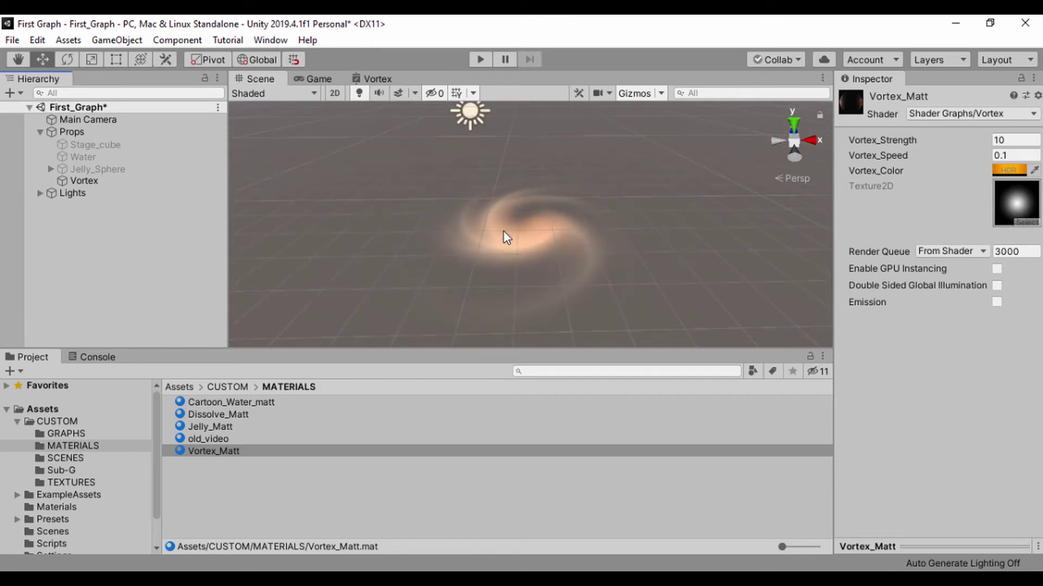
left_click(330, 91)
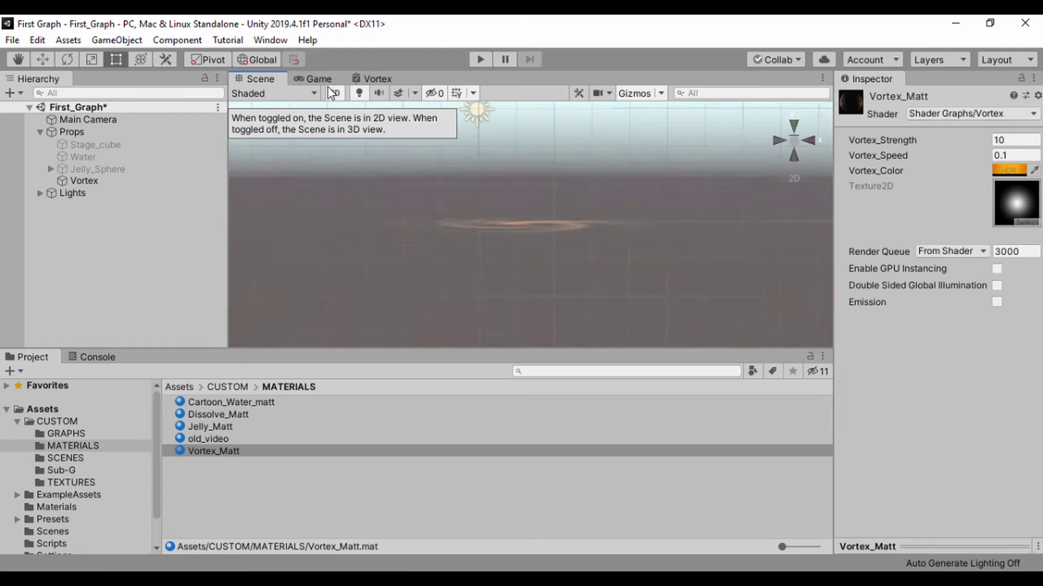
left_click(331, 92)
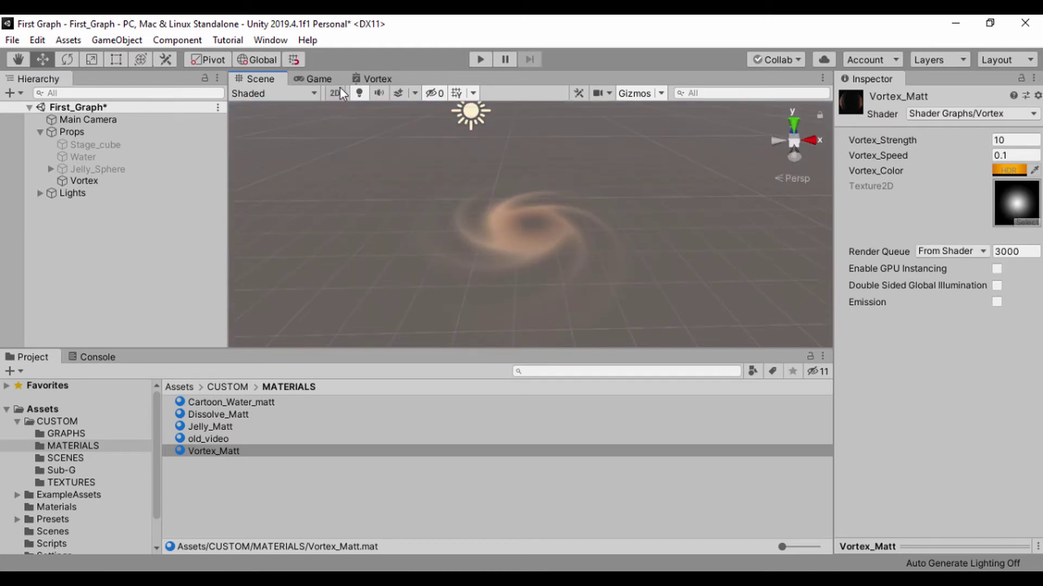
left_click(519, 243)
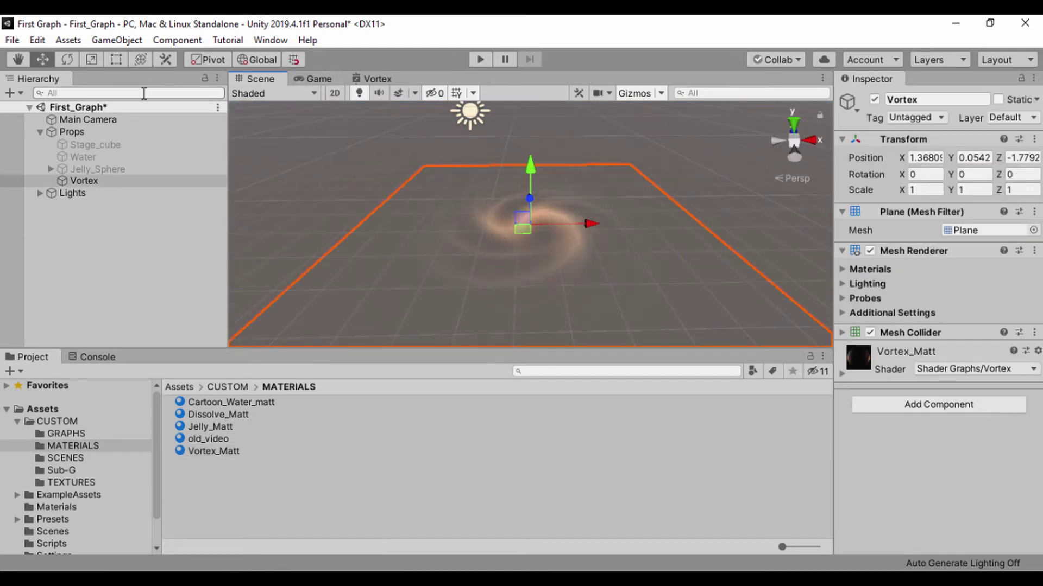
Align the Main Camera with a close overhead view of the vortex and briefly test the framing in Play mode.
left_click(103, 120)
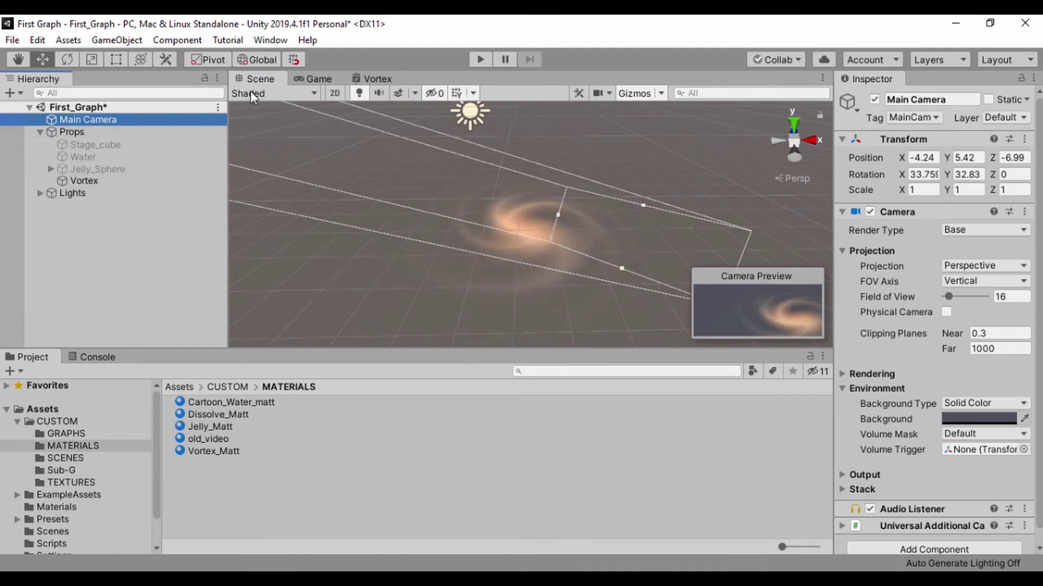
left_click(69, 57)
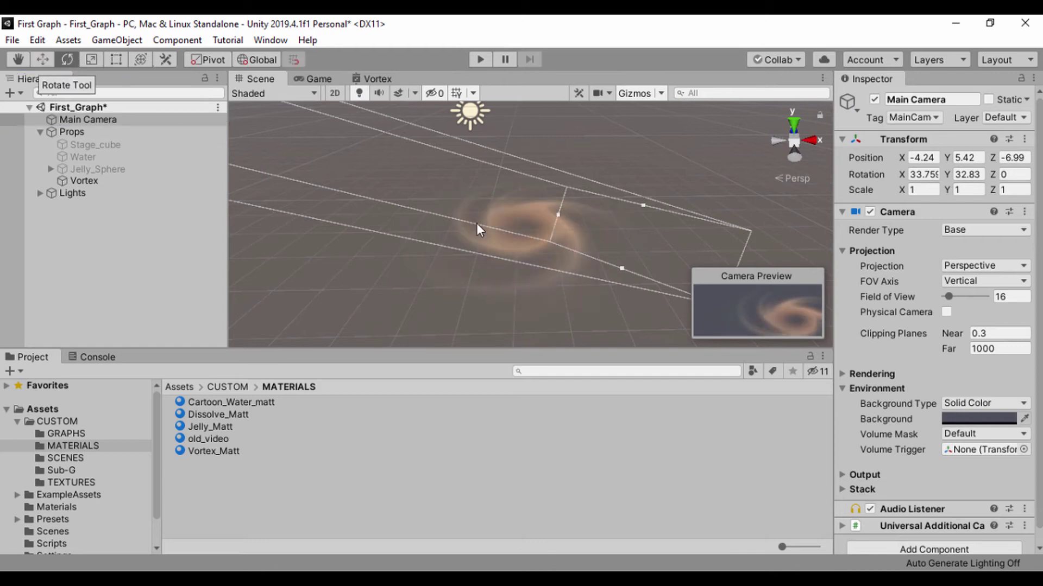
left_click_drag(507, 243, 467, 216, "alt")
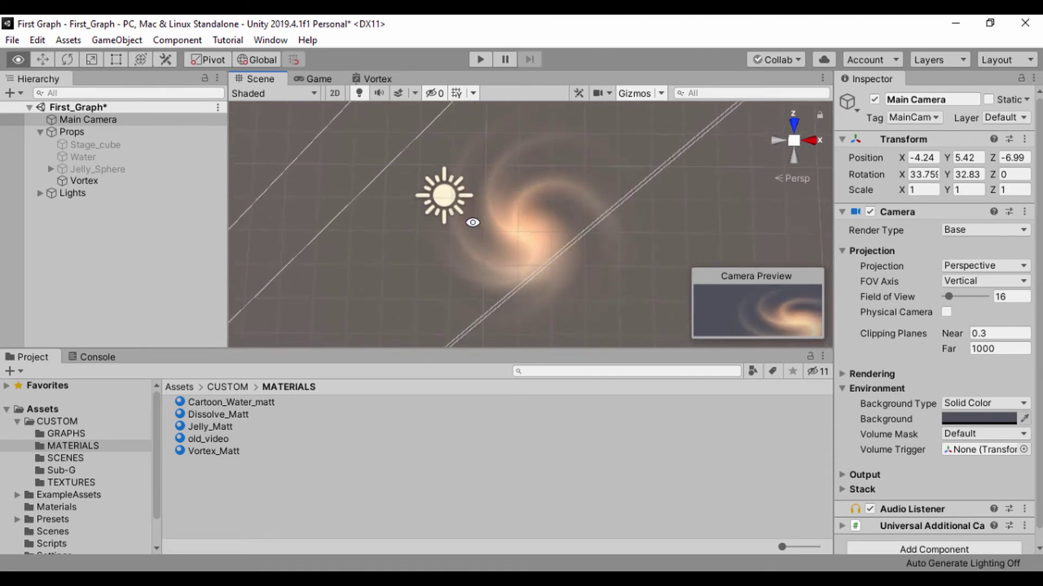
scroll(489, 234, "up", 3)
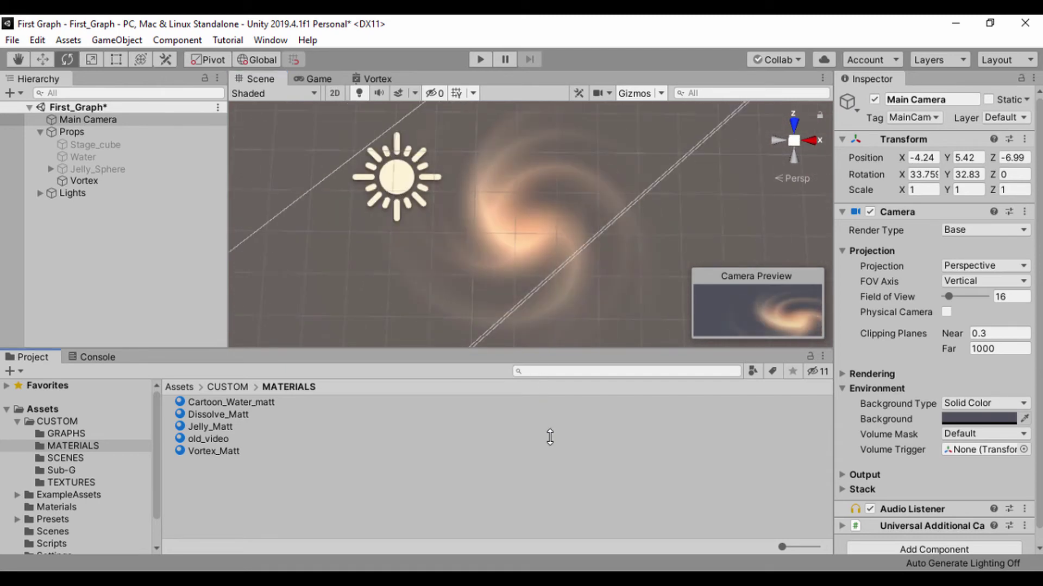
left_click(91, 119)
left_click(116, 40)
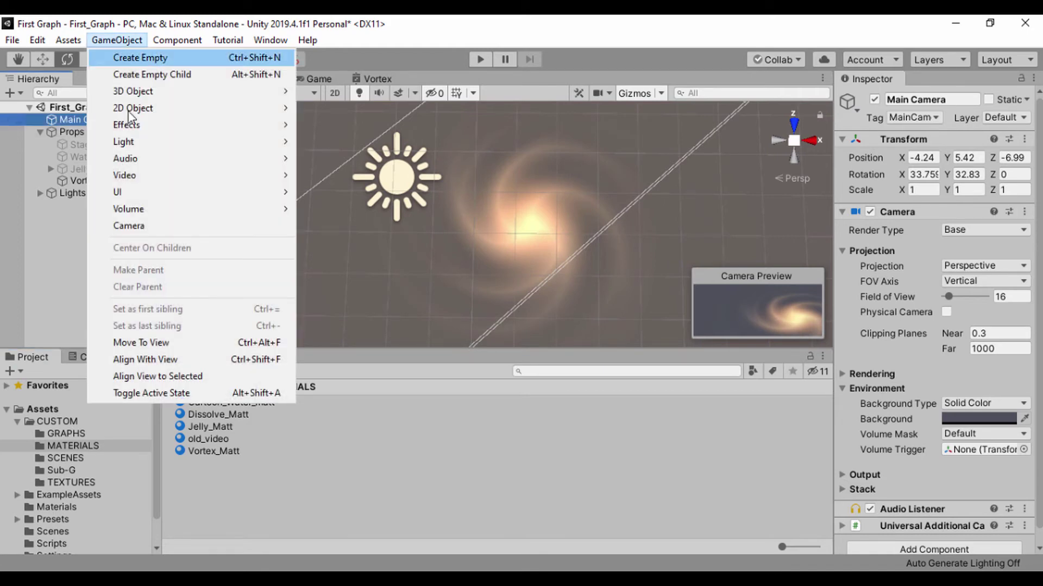
left_click(158, 359)
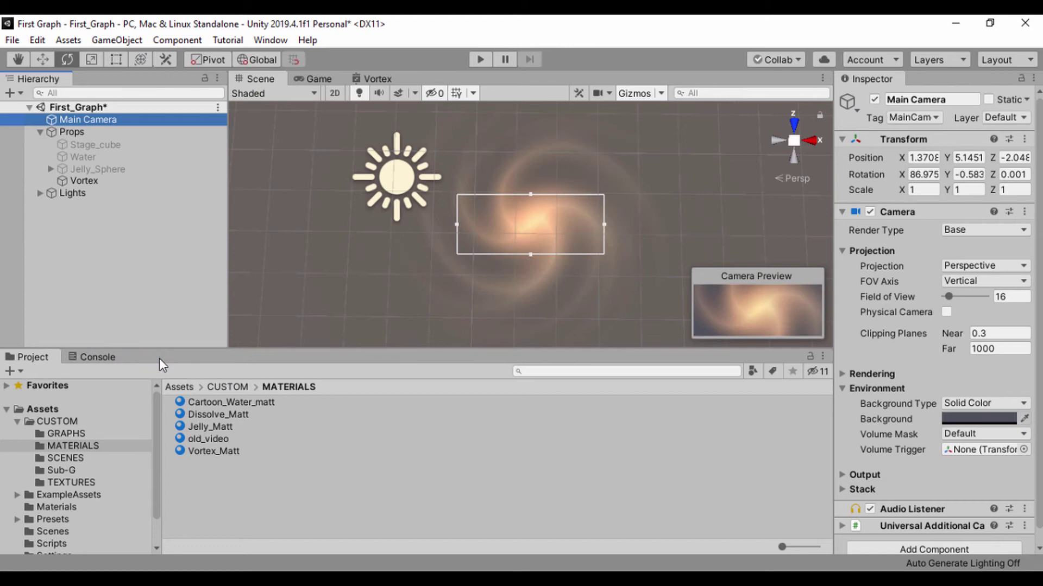
left_click(479, 61)
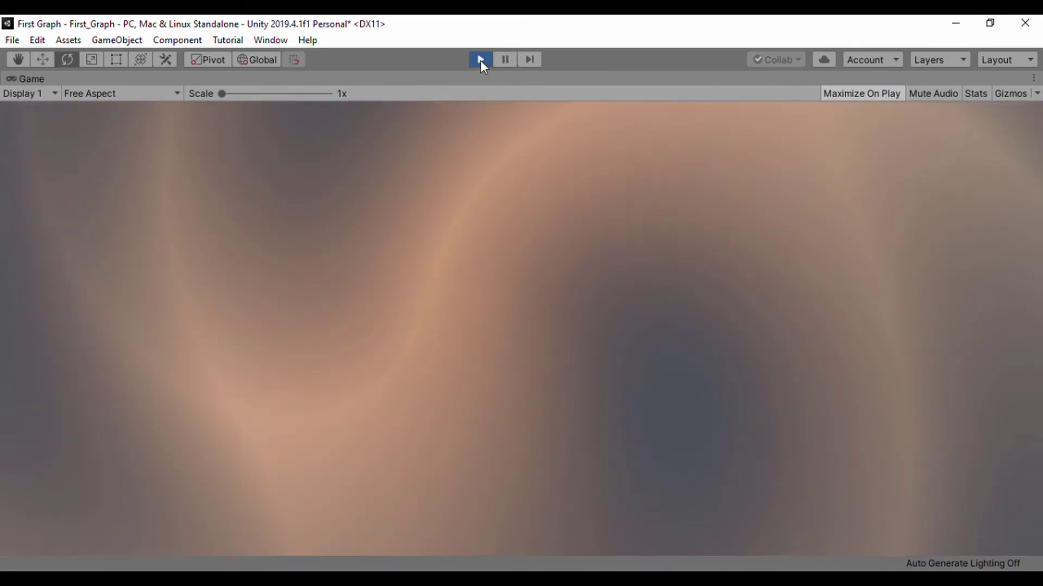
left_click(481, 60)
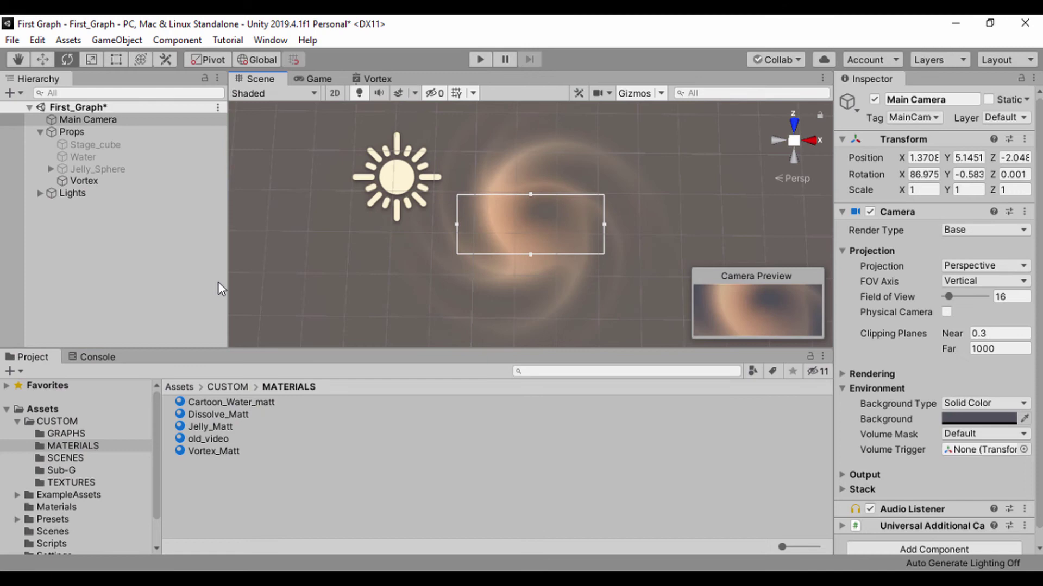
Move the Main Camera farther above the vortex by setting its Position Y to 16.39 and Z to -2.08.
left_click(84, 120)
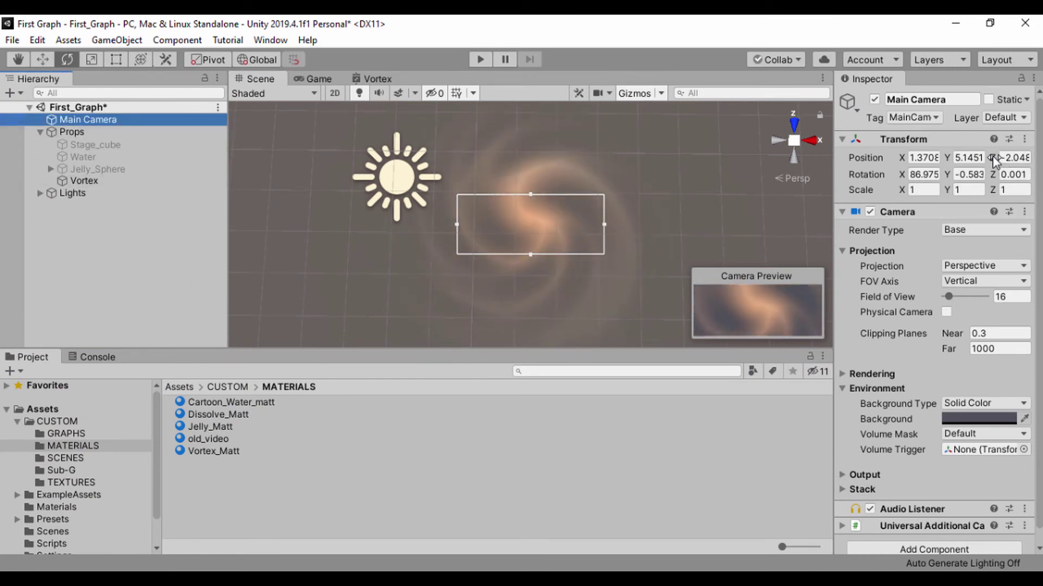
left_click_drag(994, 160, 71, 179)
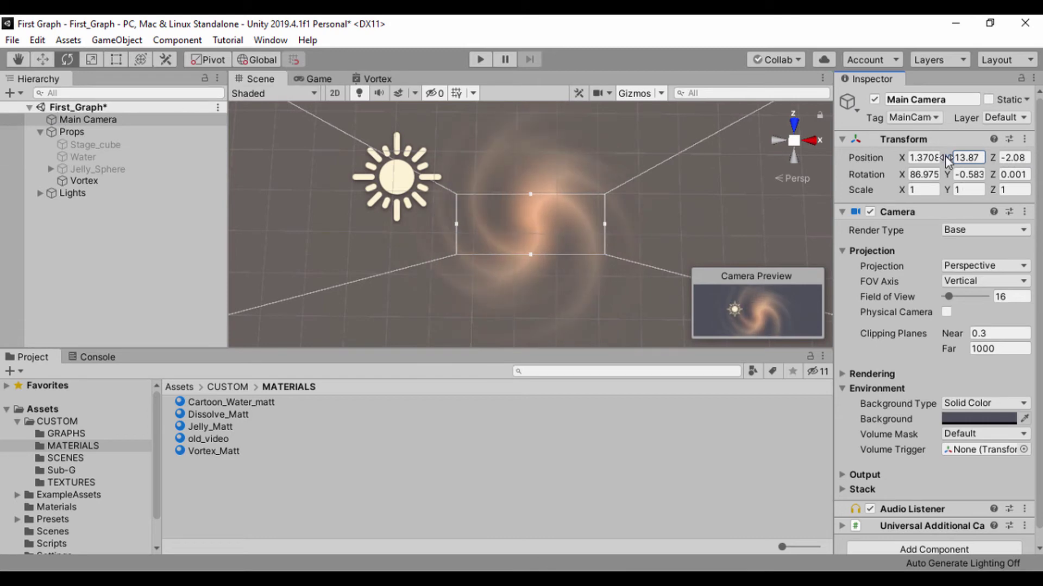
left_click_drag(948, 159, 967, 159)
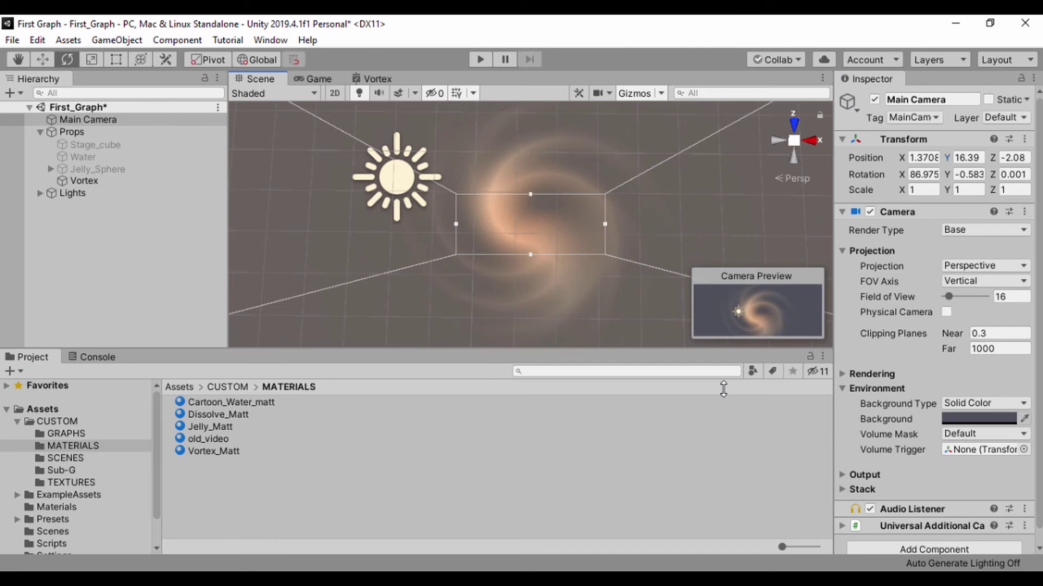
Close the Project and Console windows to enlarge the Scene view and Camera Preview.
left_click(824, 357)
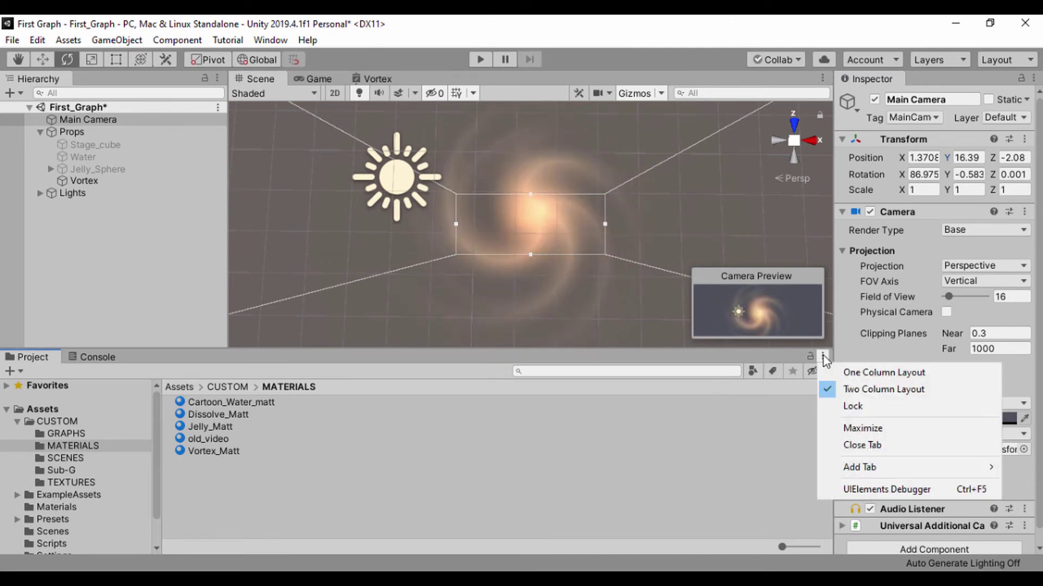
left_click(843, 448)
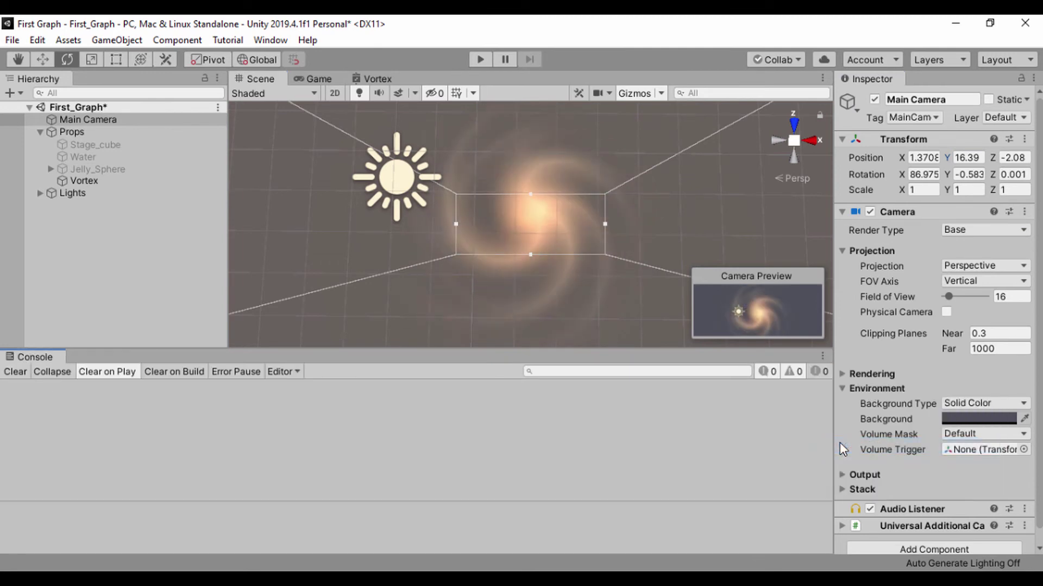
left_click(822, 359)
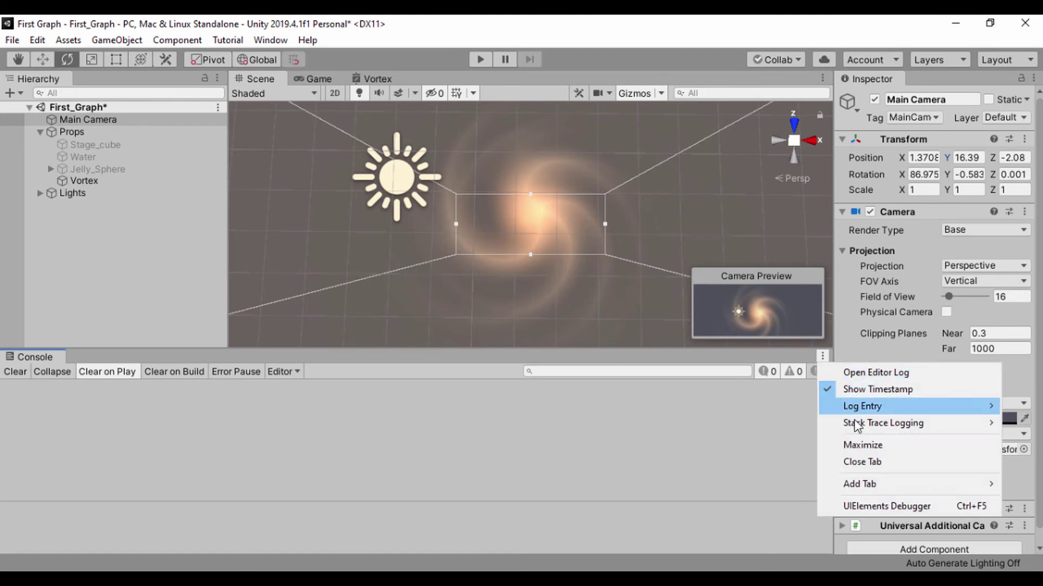
left_click(855, 462)
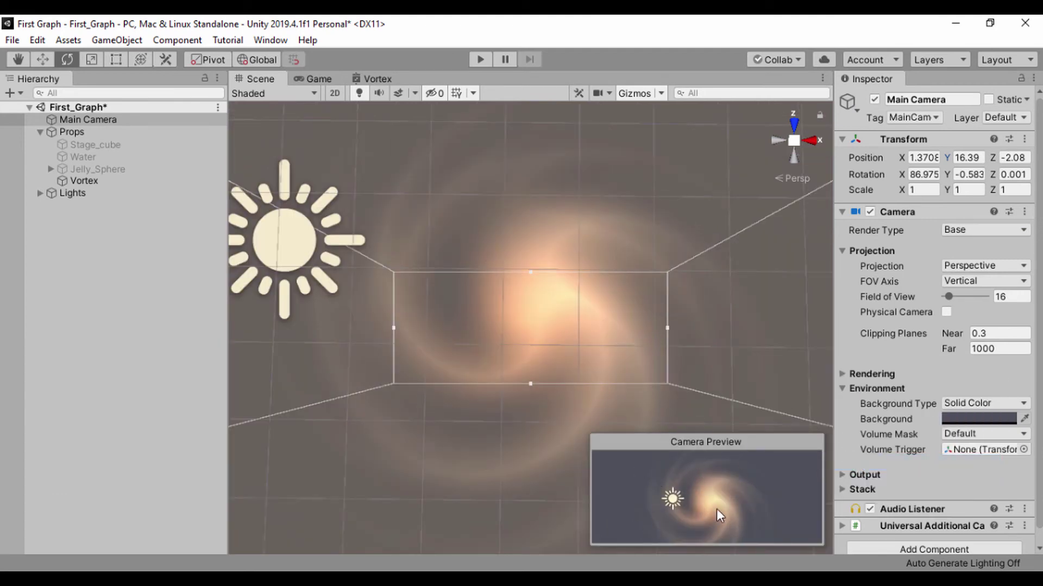
Set the Main Camera's background color to black (000000) and close the color picker.
left_click(986, 424)
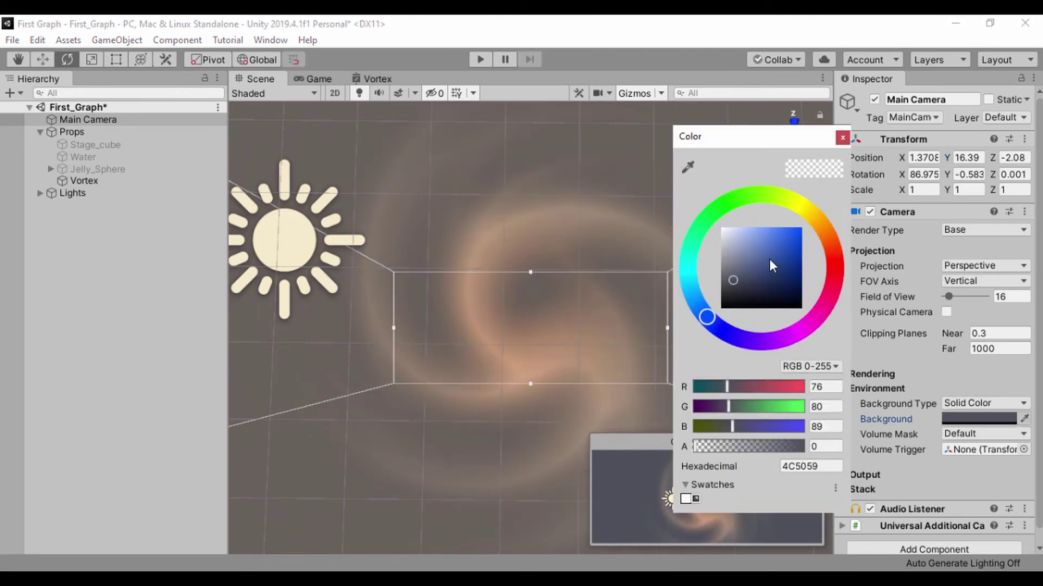
left_click_drag(769, 259, 718, 318)
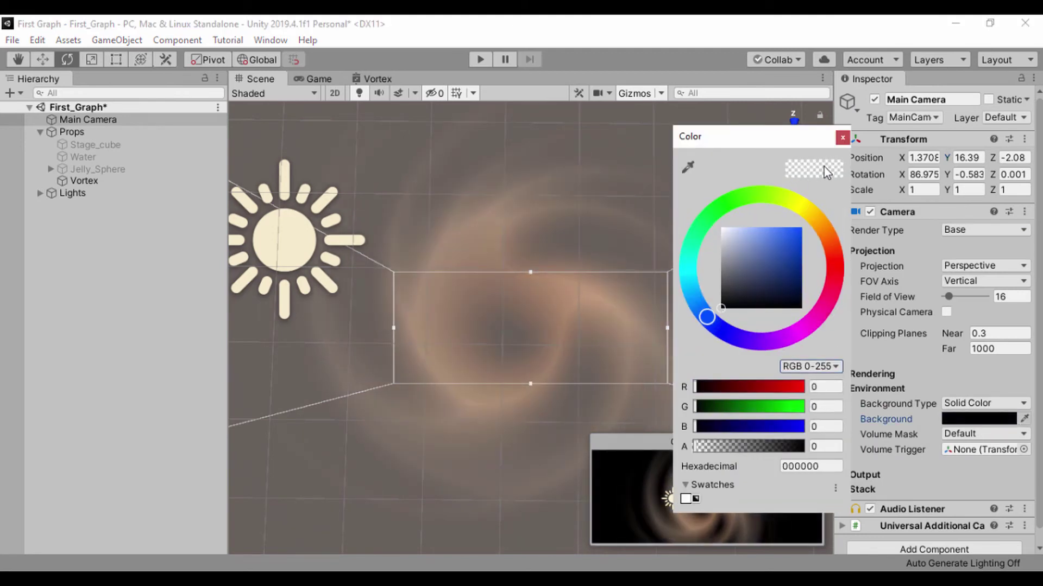
left_click(842, 140)
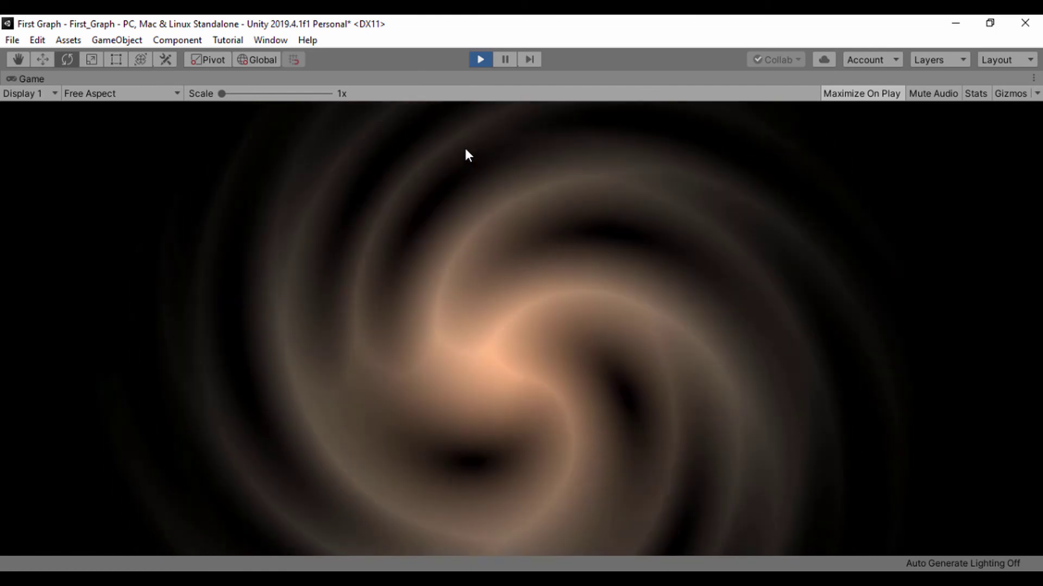
Exit Play mode and save the First_Graph scene.
left_click(480, 60)
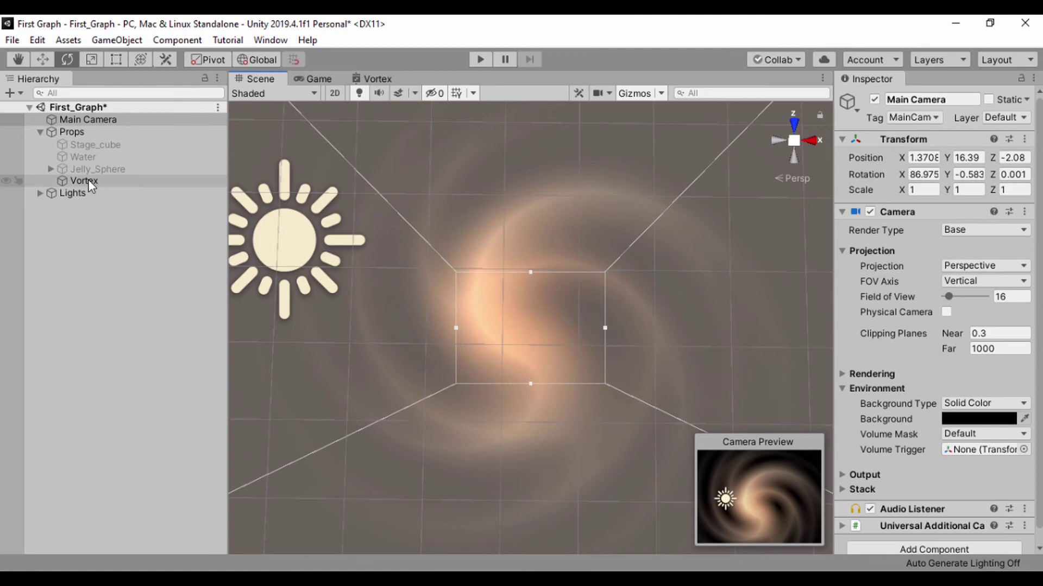
left_click(12, 39)
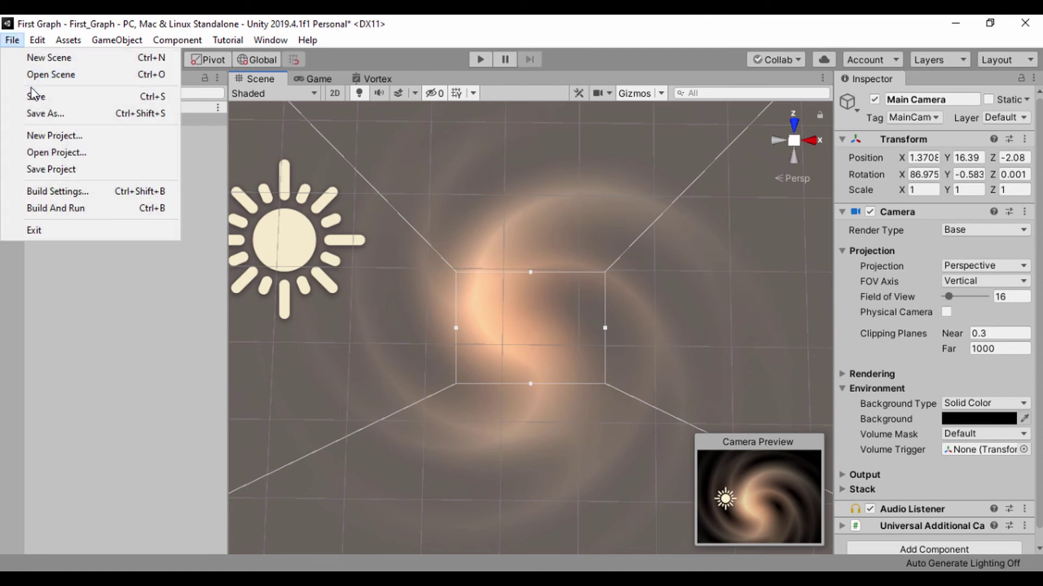
left_click(34, 95)
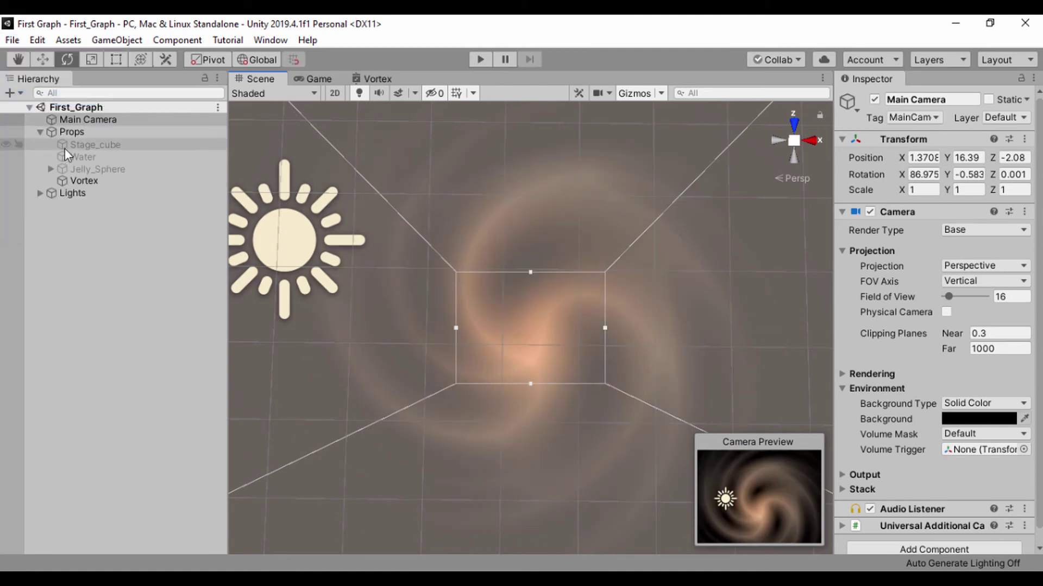
Select the Vortex object and switch the editor to the Default window layout.
left_click(84, 180)
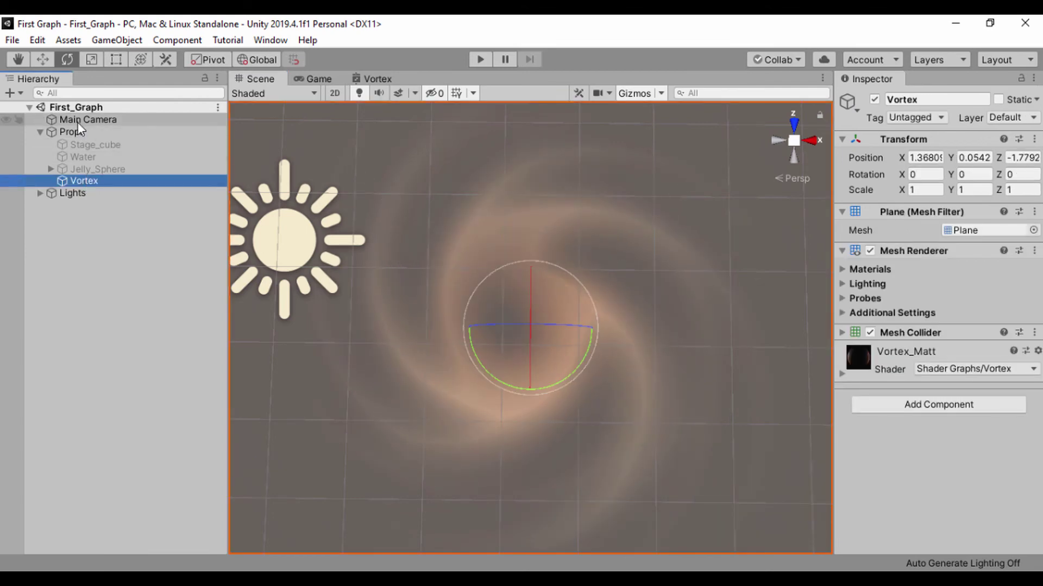
left_click(40, 131)
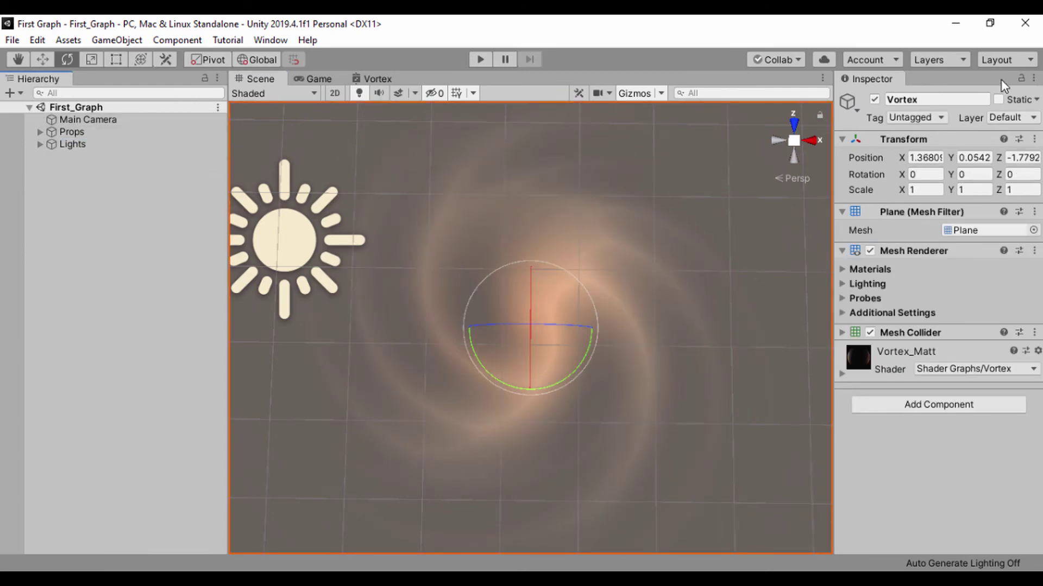
left_click(1002, 61)
left_click(831, 35)
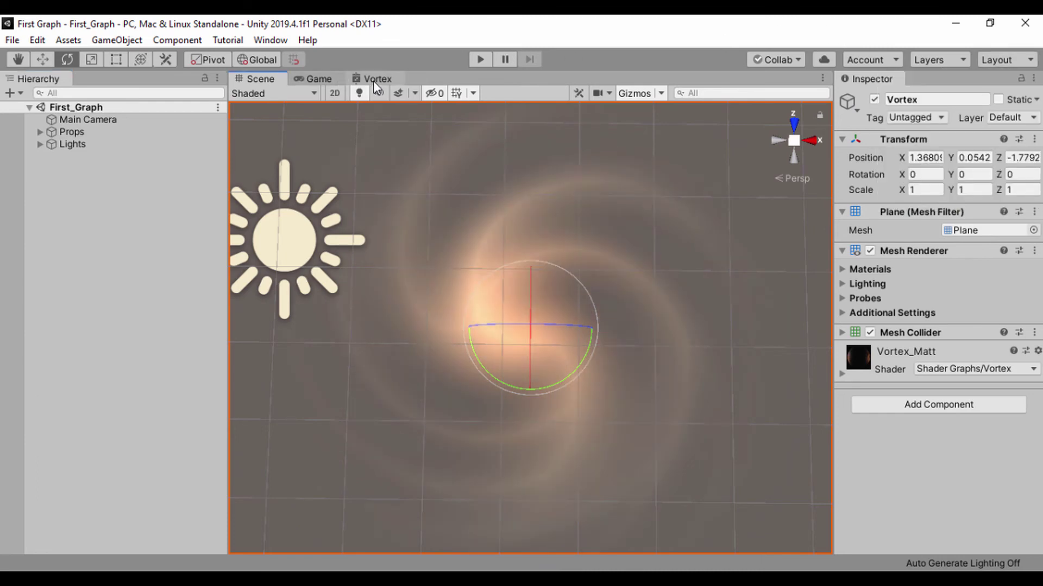
left_click(317, 79)
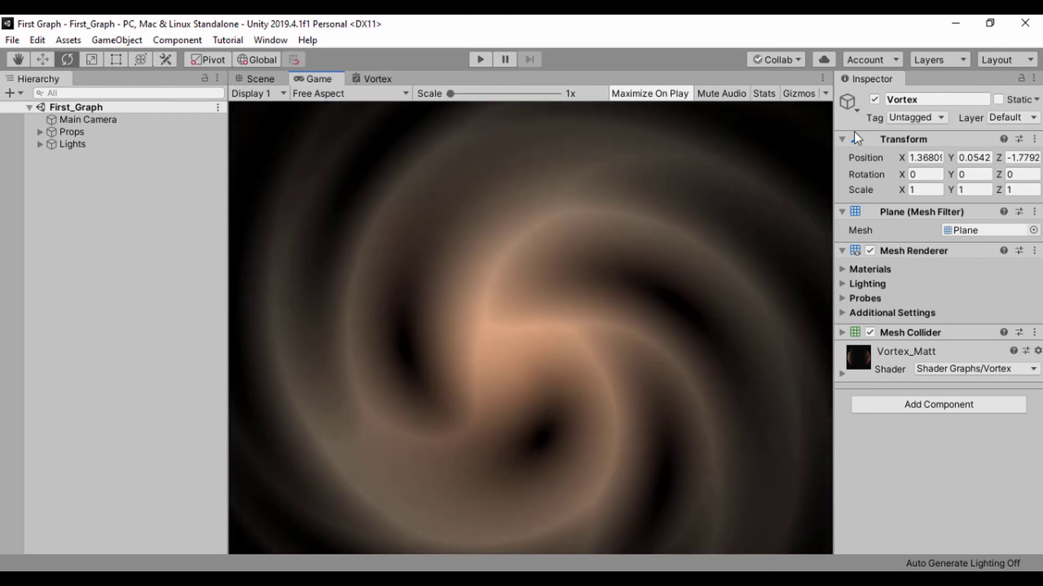
left_click(1035, 78)
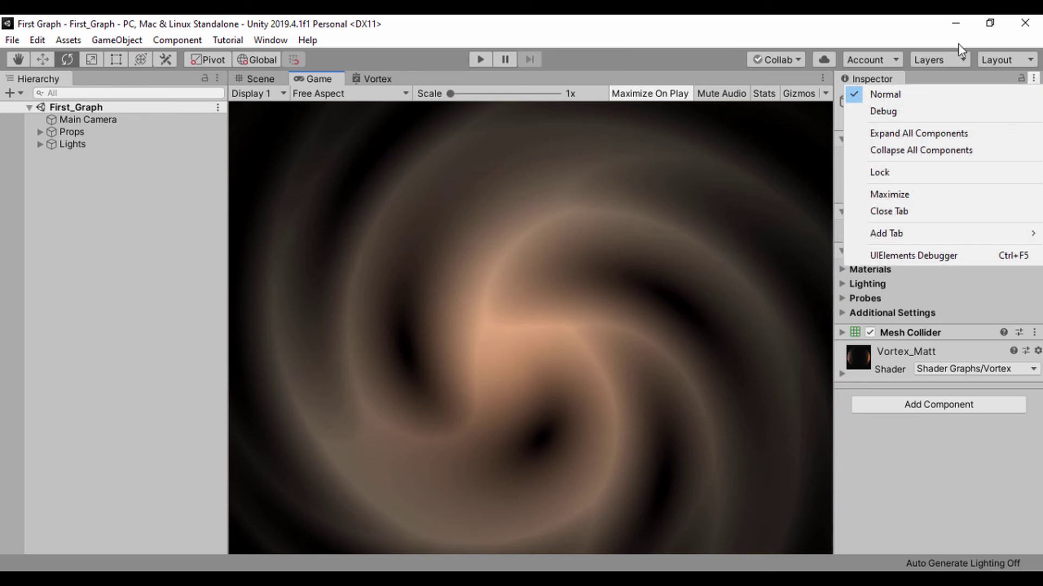
left_click(1001, 60)
left_click(1009, 60)
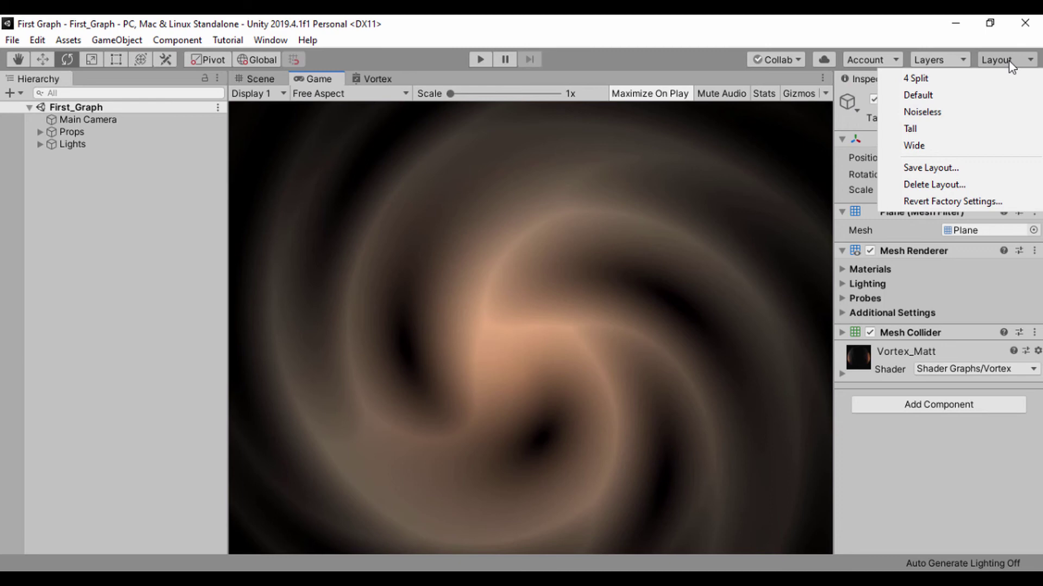
left_click(918, 95)
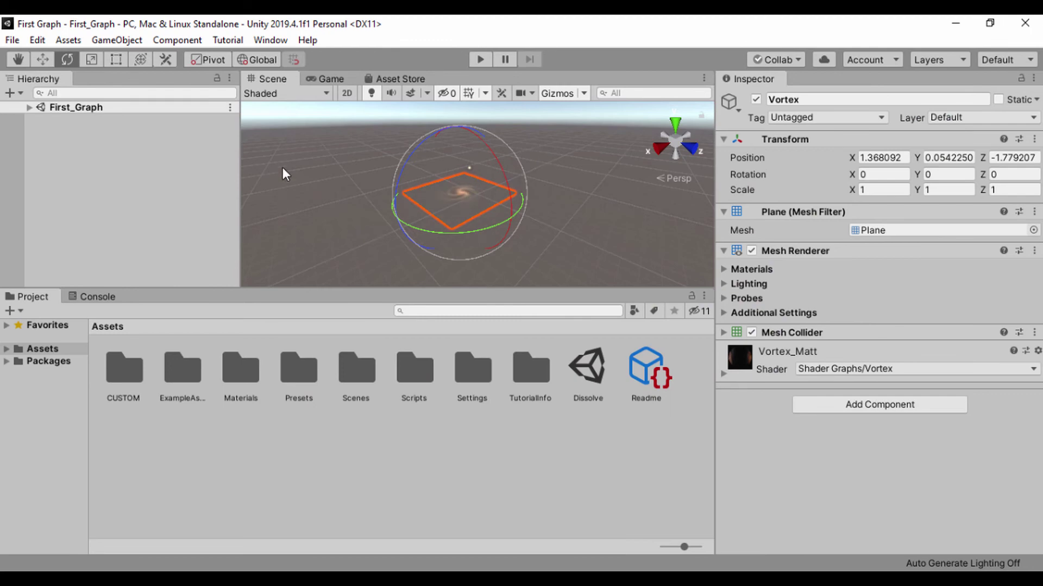
Show the Game view, make it taller, and expand the First_Graph scene in the hierarchy.
left_click(325, 79)
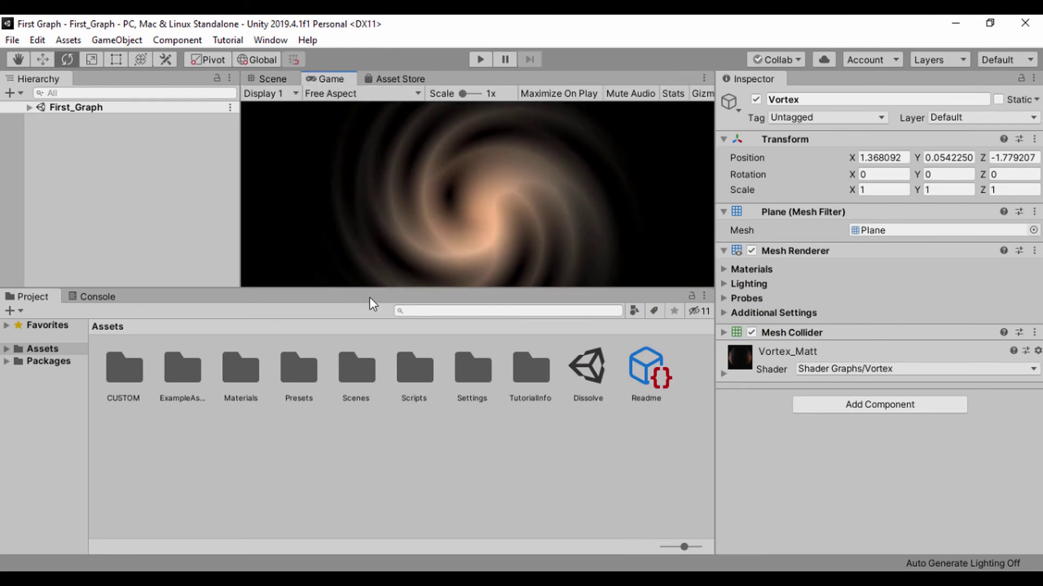
left_click_drag(367, 290, 370, 350)
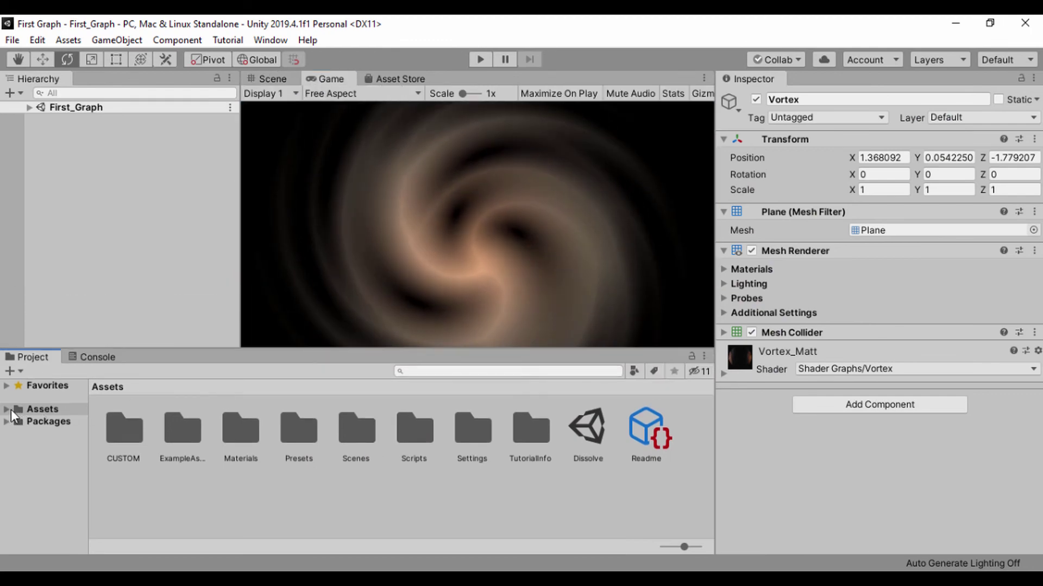
left_click(30, 107)
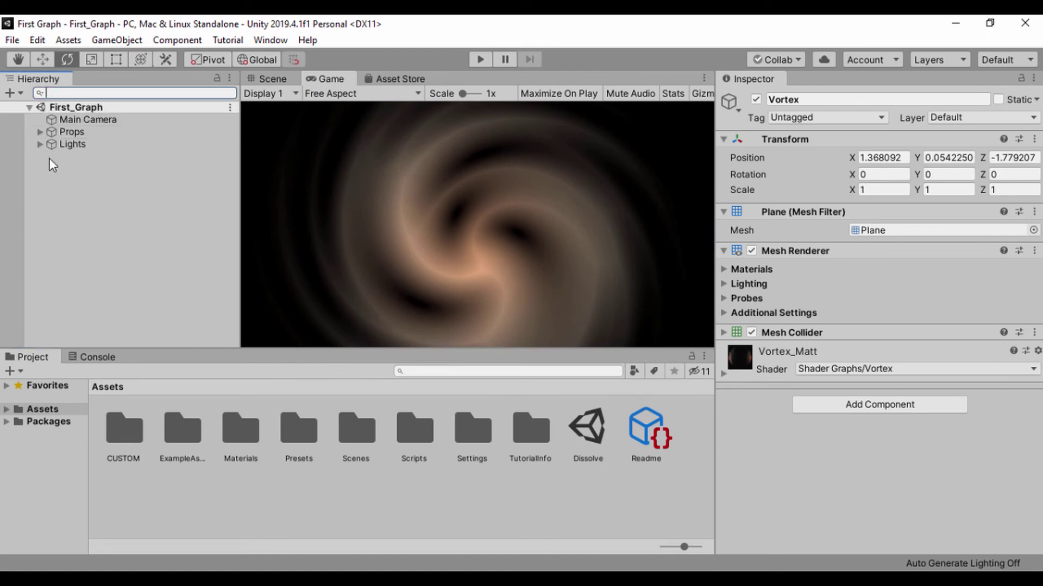
Select the Vortex_Matt material in the Assets/CUSTOM/MATERIALS folder to show its properties.
left_click(6, 409)
left_click(54, 422)
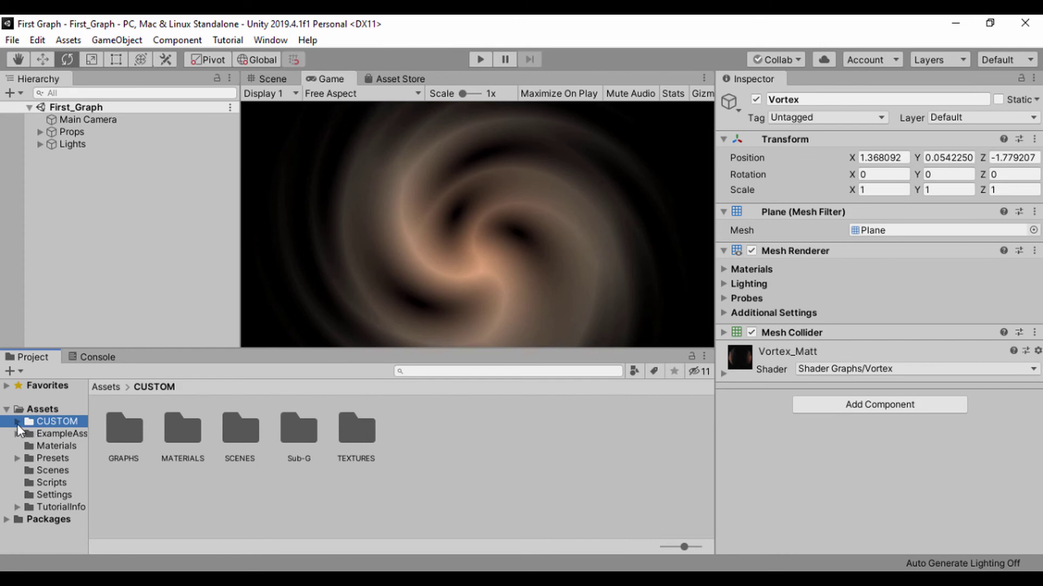
left_click(17, 422)
left_click(57, 434)
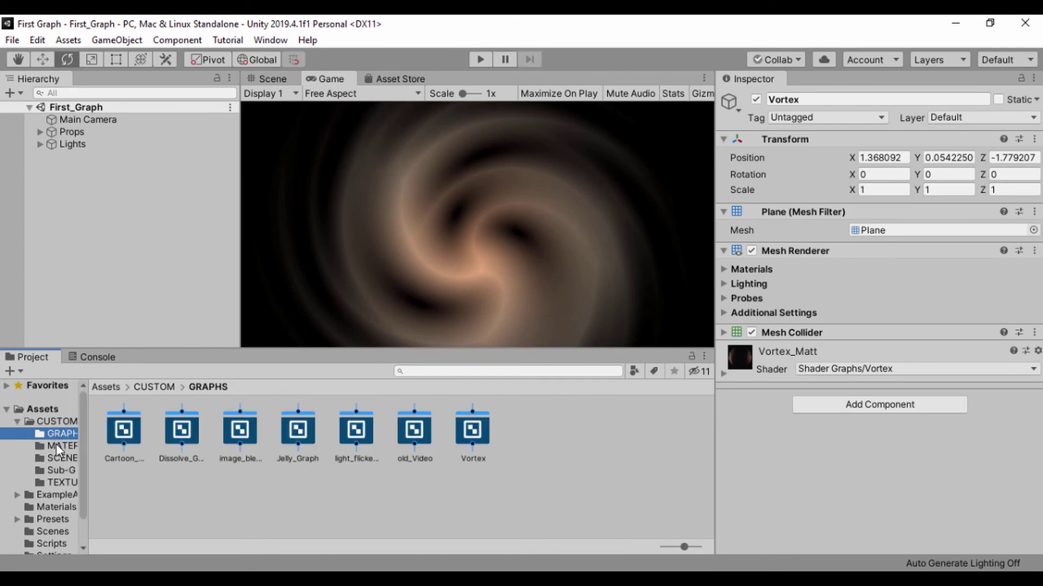
left_click(56, 445)
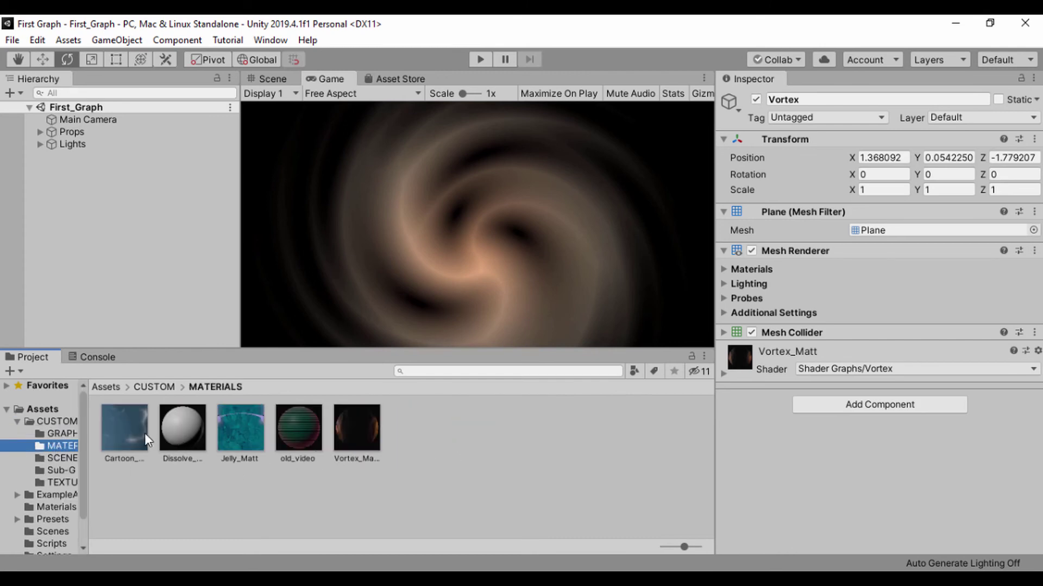
left_click(353, 438)
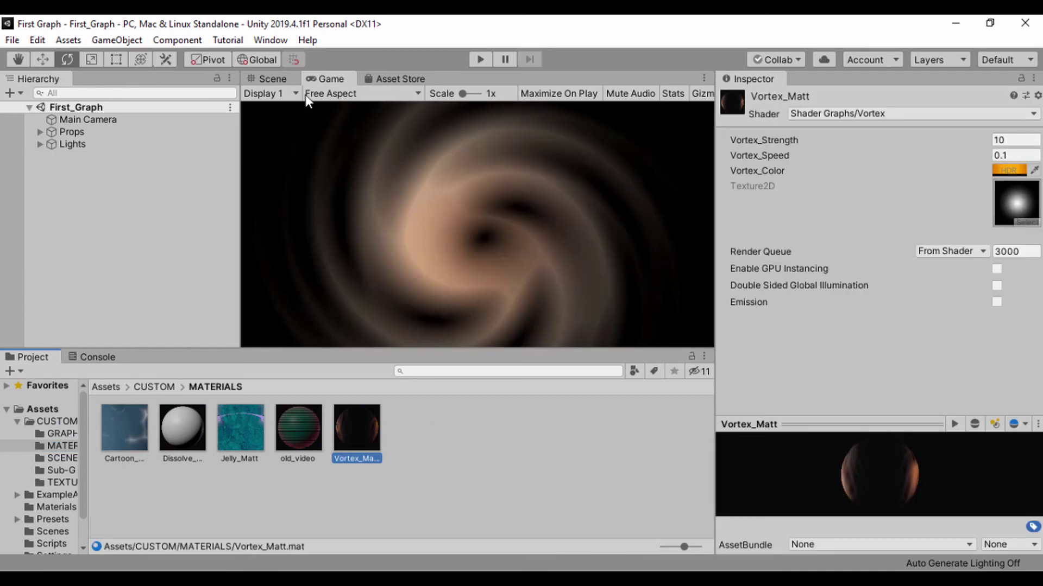
Show the vortex close up from above in the Scene view and hide the grid.
left_click(264, 79)
middle_click_drag(429, 219, 472, 289)
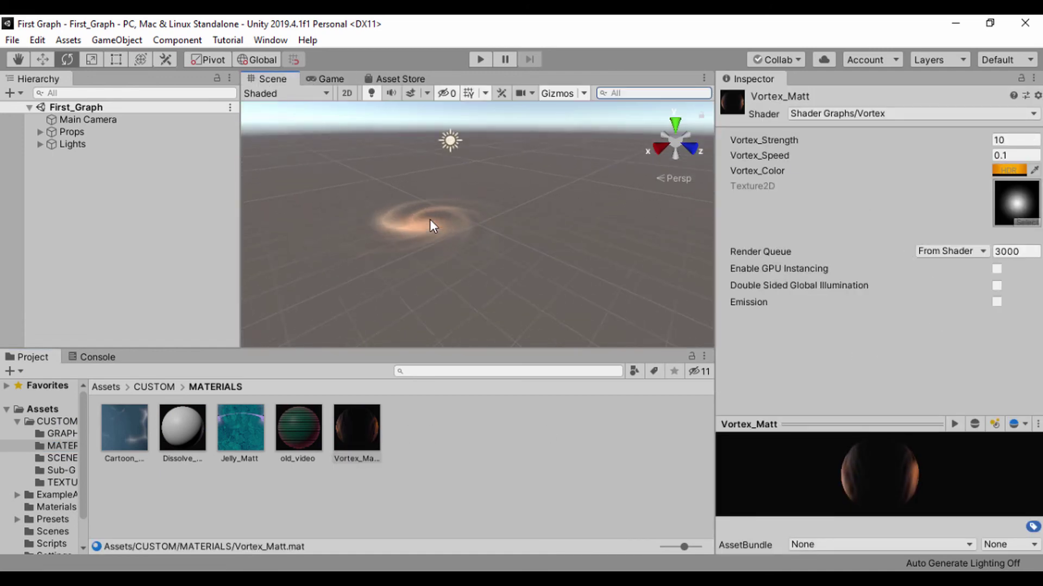
left_click_drag(473, 290, 475, 242, "alt")
scroll(474, 243, "up", 3, "alt")
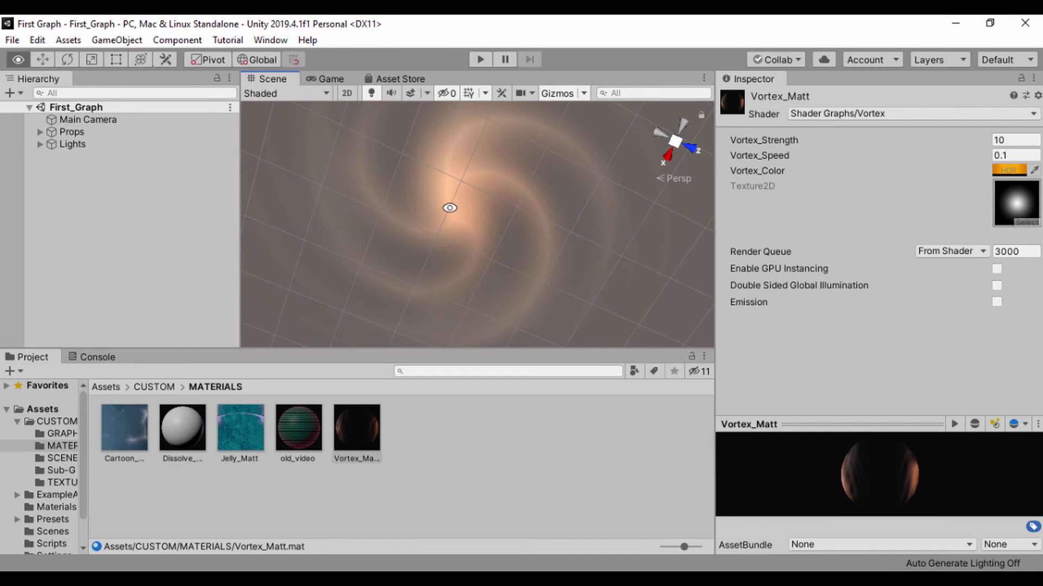
left_click(468, 93)
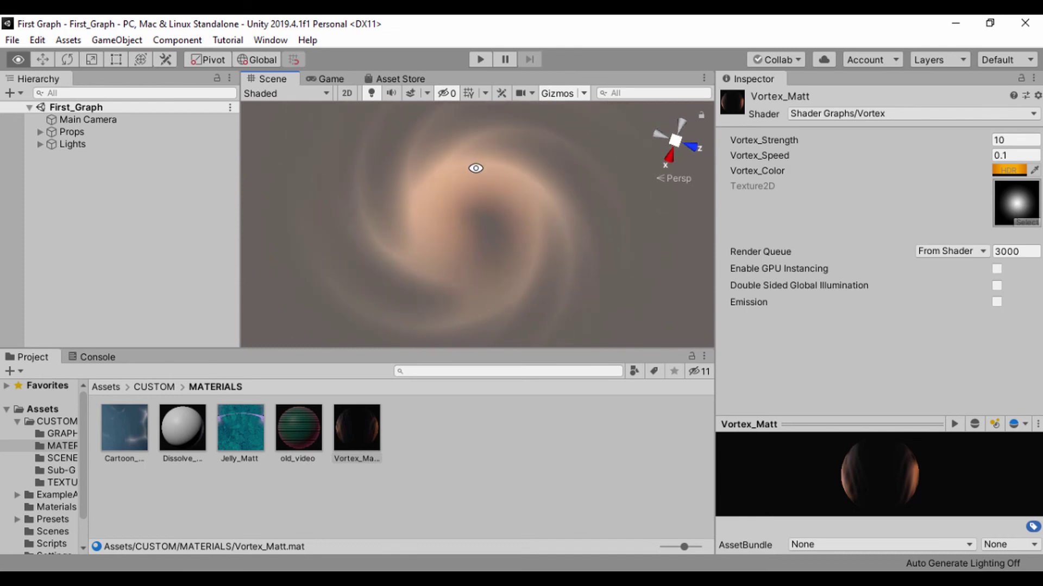
Set the Vortex_Matt material's Vortex_Strength to 21.7 and Vortex_Speed to 3.1.
left_click_drag(791, 140, 198, 91)
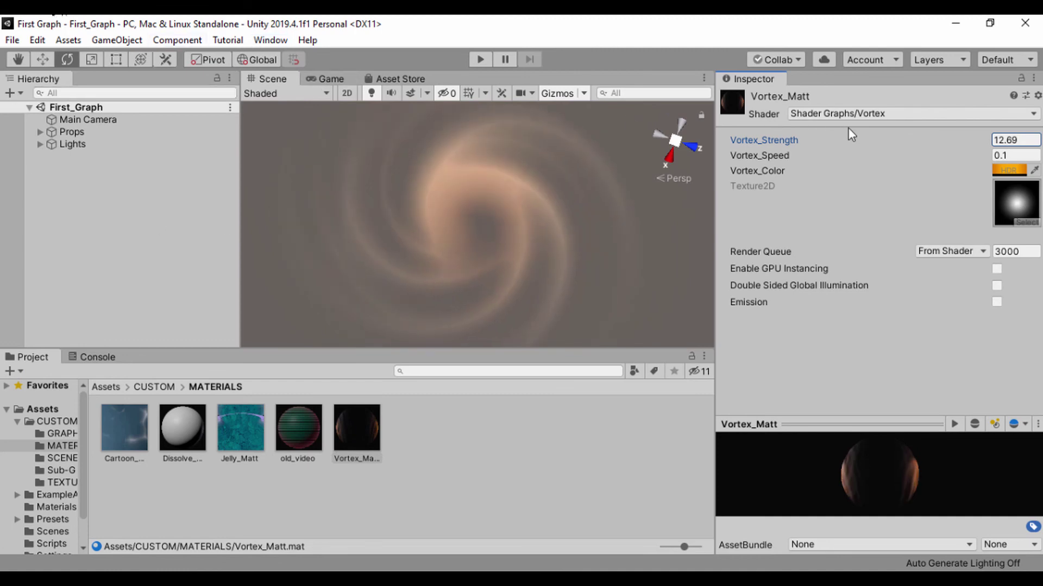
left_click_drag(930, 147, 5, 136)
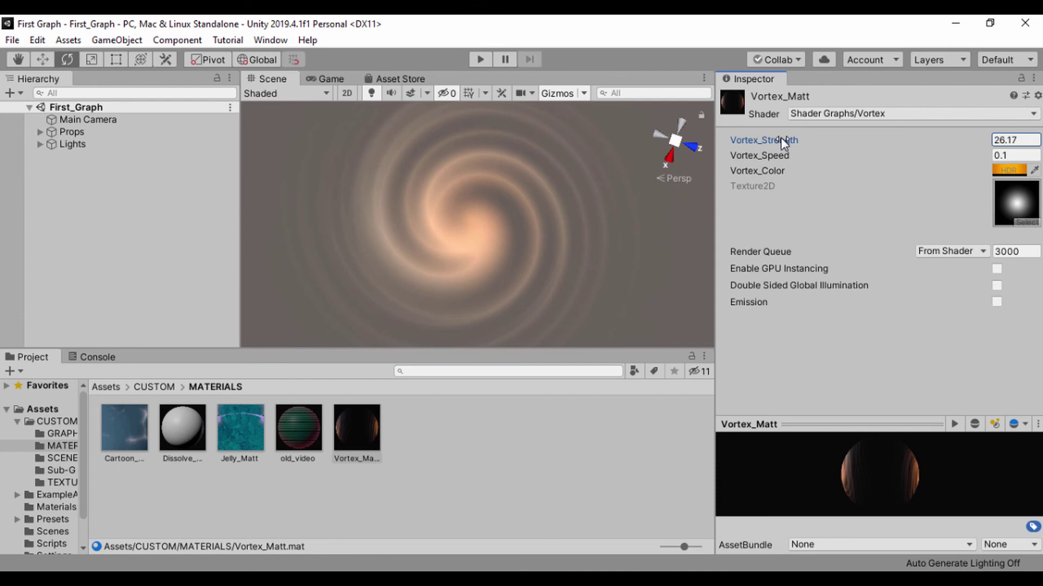
mouse_move(782, 143)
left_mouse_down()
mouse_move(821, 145)
mouse_move(752, 142)
mouse_move(783, 157)
mouse_move(774, 155)
left_mouse_up()
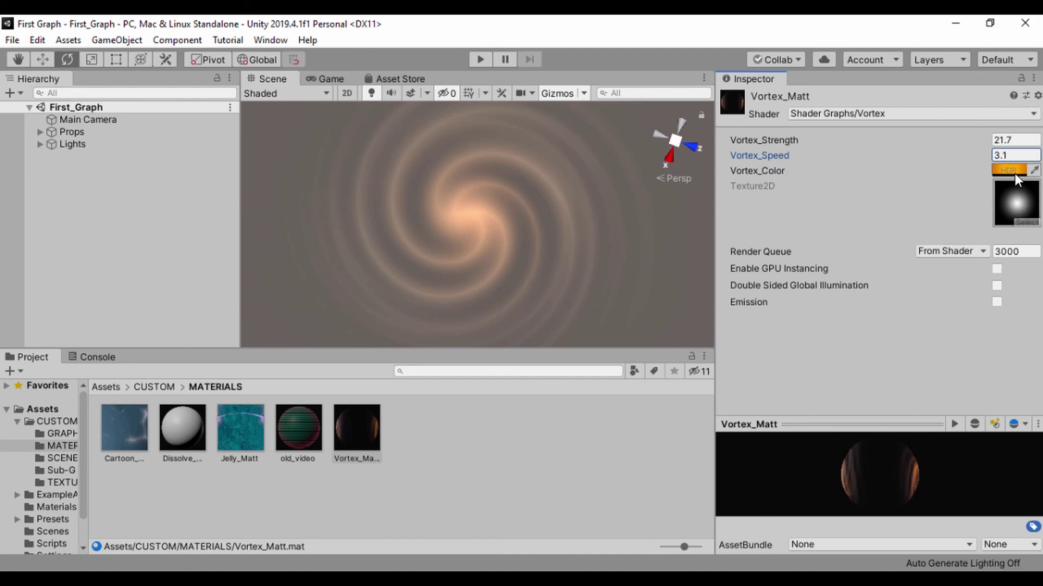
Enter Play mode and adjust the material's Vortex_Speed to 0.14 while watching the Game view.
left_click(479, 60)
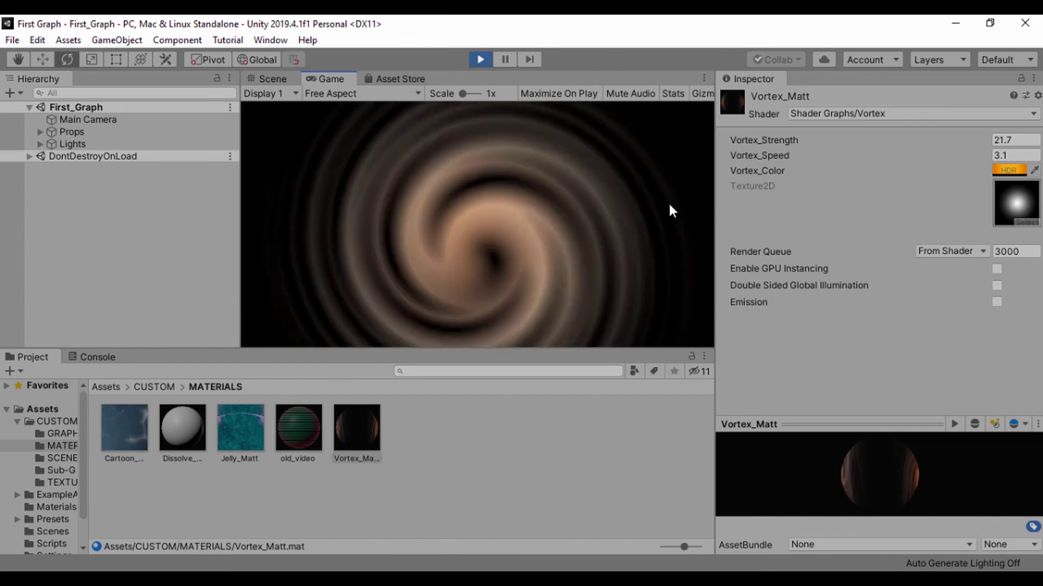
left_click_drag(760, 154, 608, 139)
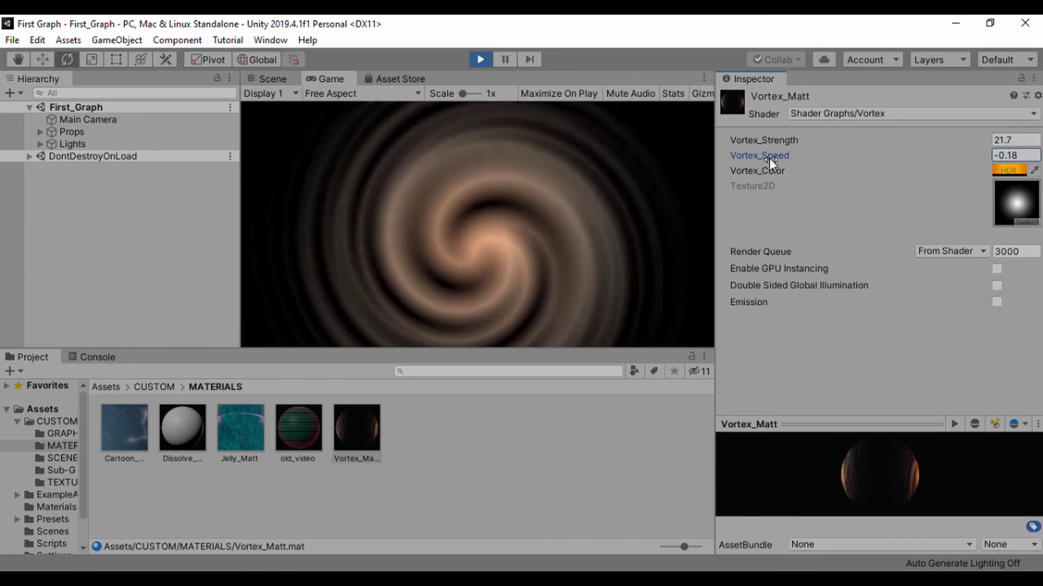
mouse_move(770, 154)
left_mouse_down()
mouse_move(753, 157)
mouse_move(777, 155)
left_mouse_up()
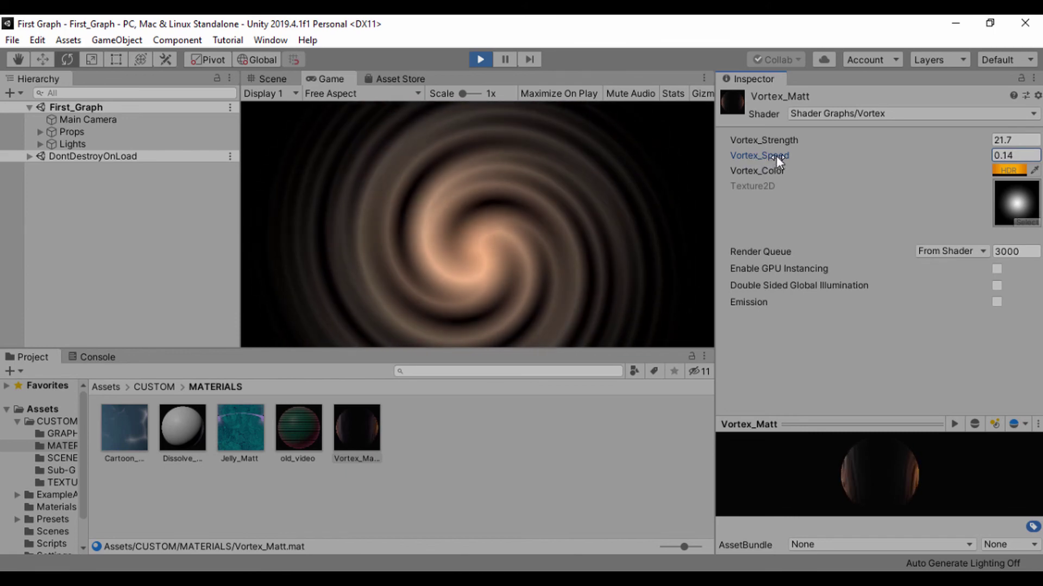